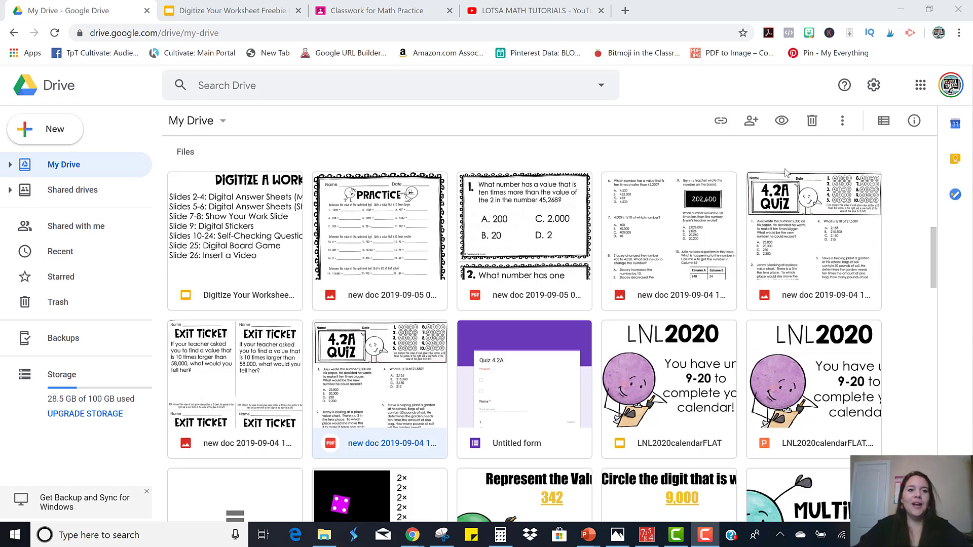
Step: Make a copy of the Digitize Your Worksheet Freebie presentation named 'Quiz Feedback'
click(255, 13)
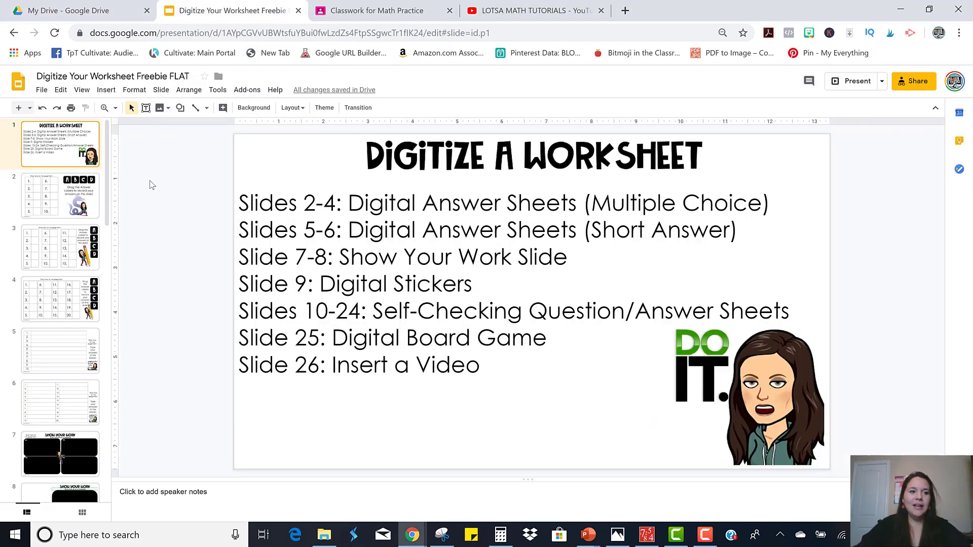
click(42, 90)
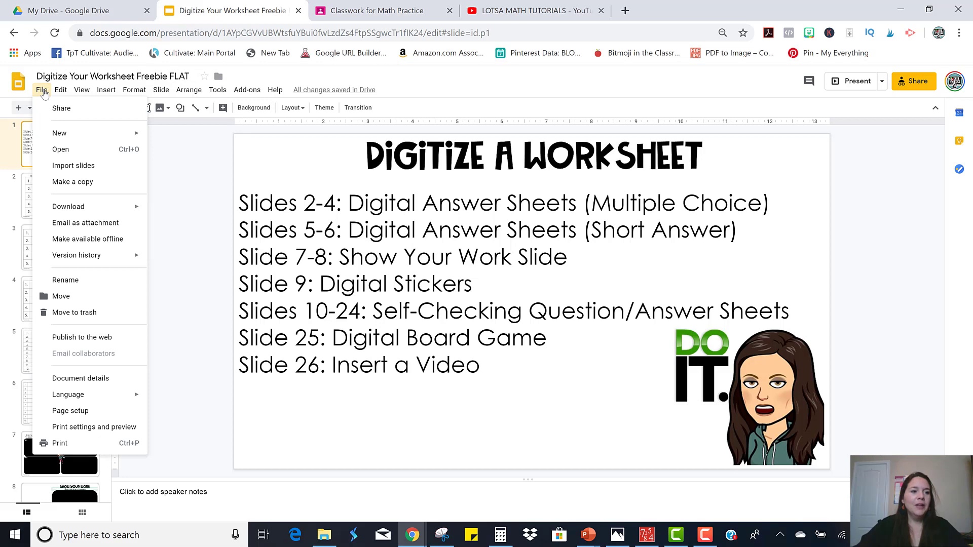
click(60, 182)
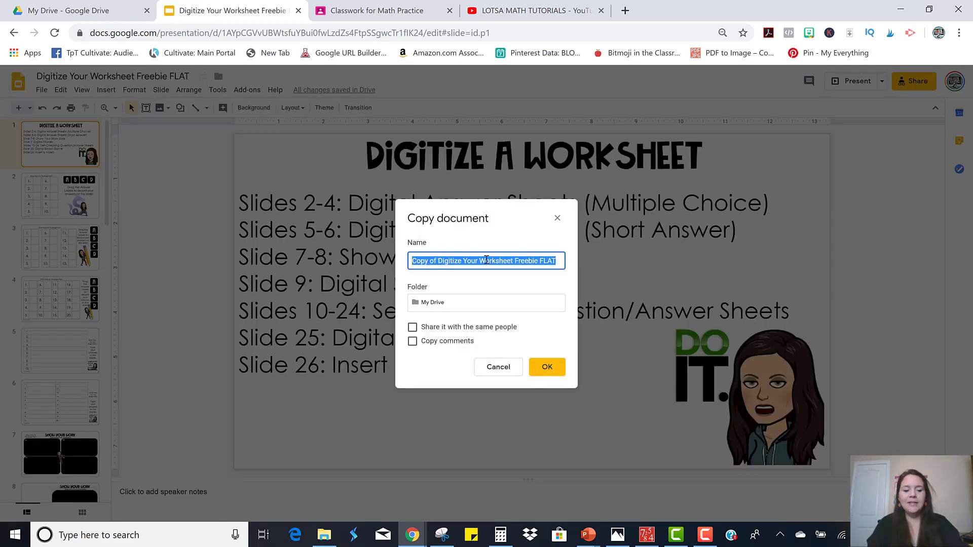
text(Quiz)
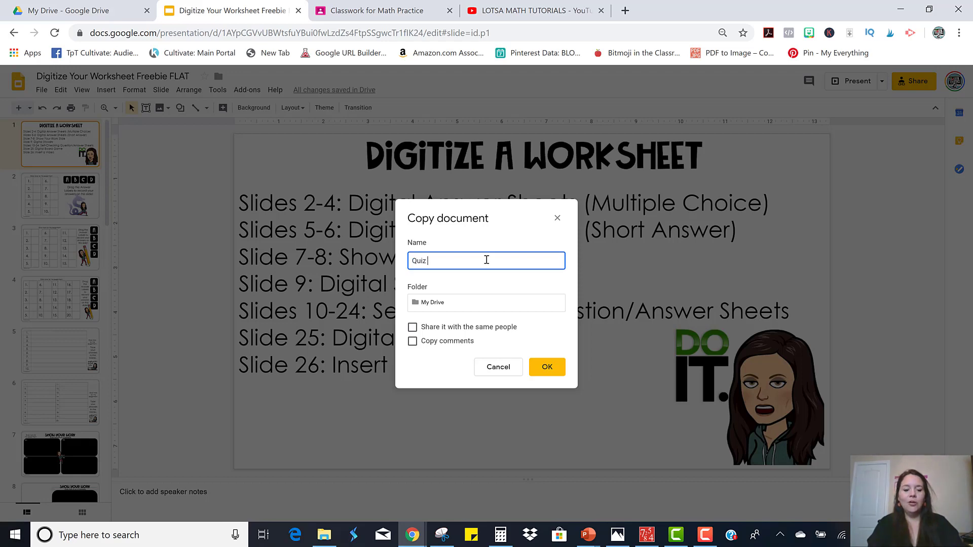
text( Feedback)
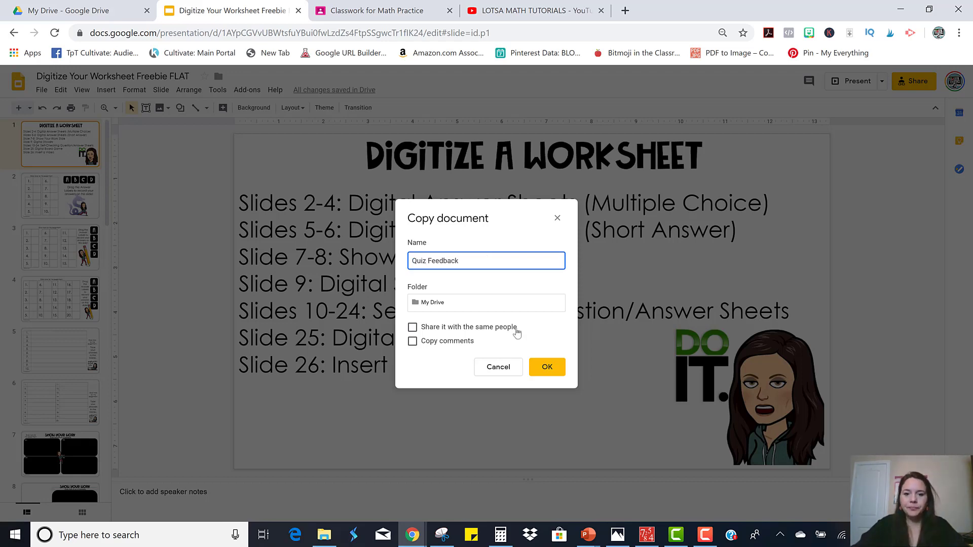
click(546, 366)
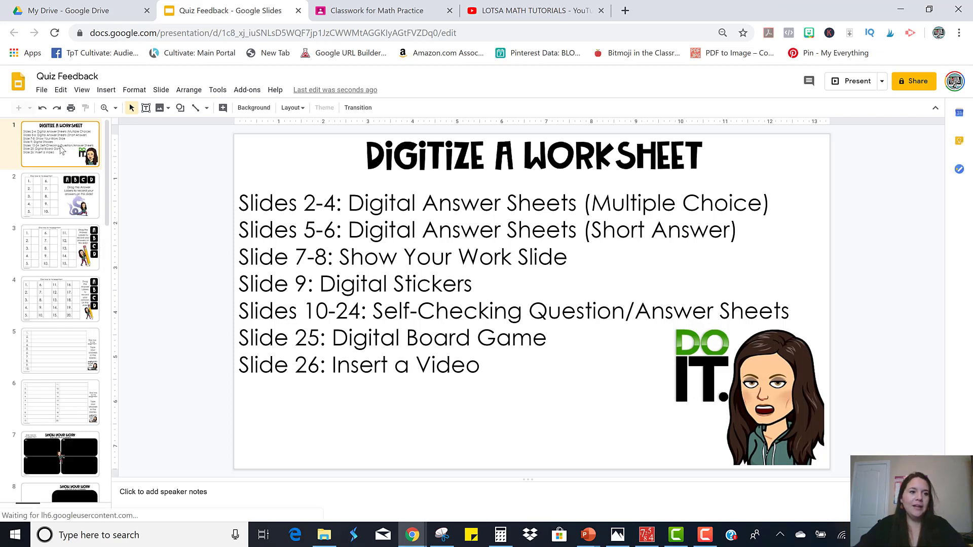
Step: Delete slides 1–25, leaving only the 'Need help with #1?' slide
scroll(62, 152, down, 15)
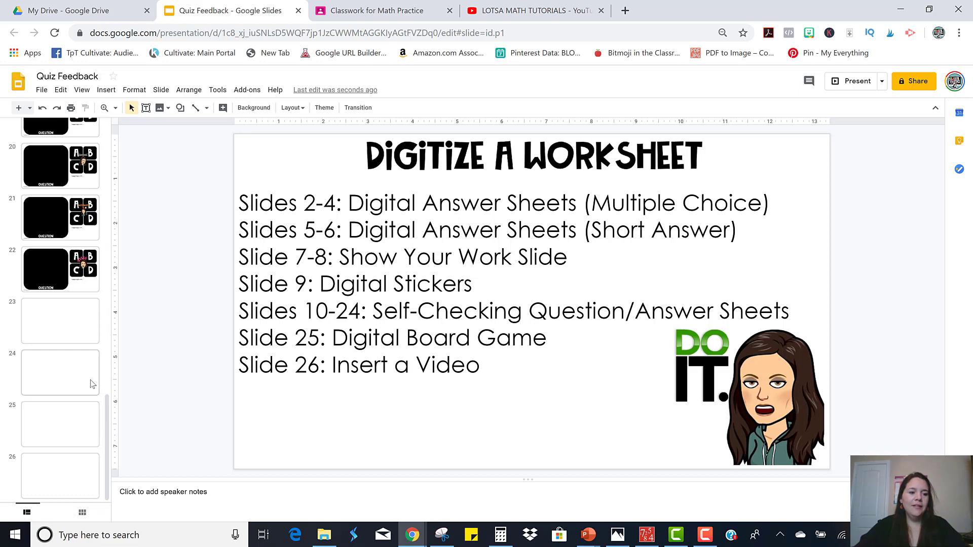
shift+click(92, 424)
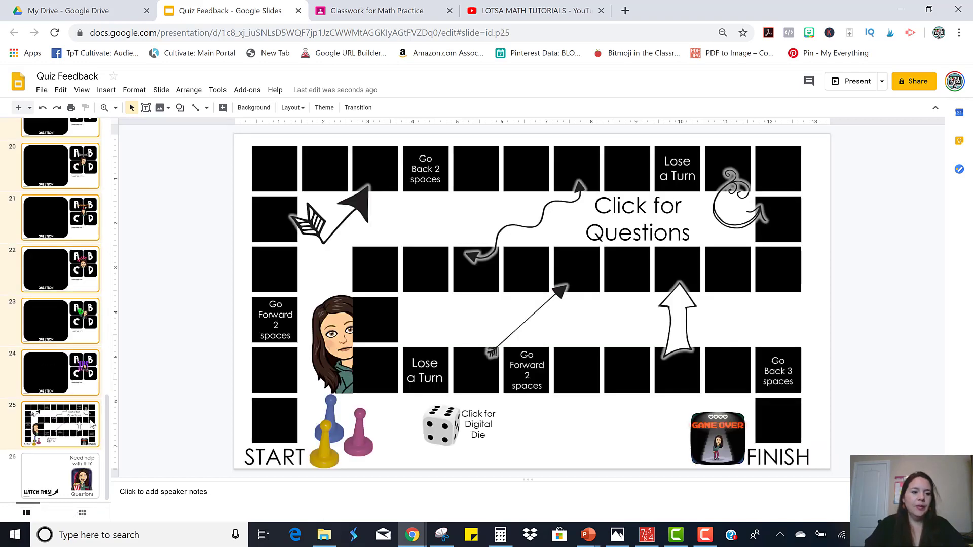
key(Delete)
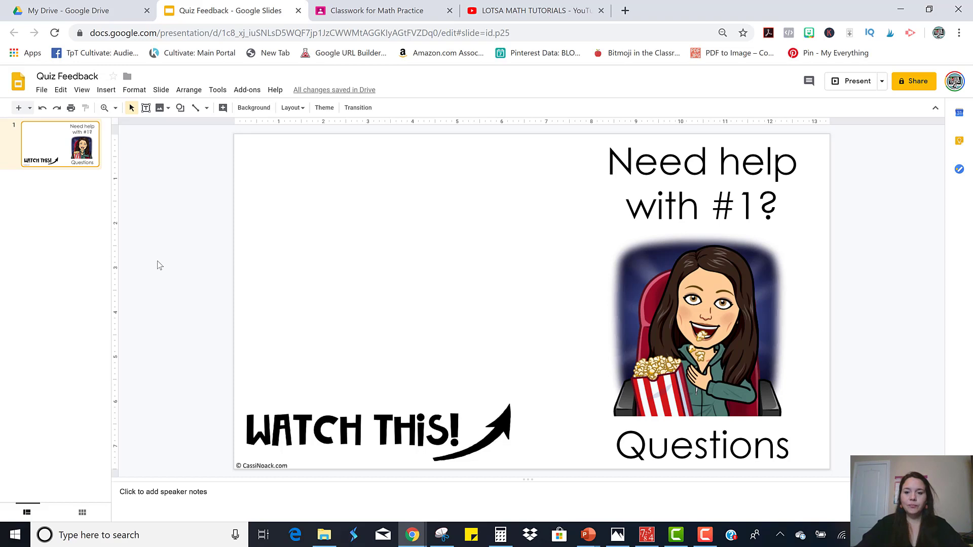
Step: Select the word 'Questions' on the slide, then deselect its text box
click(720, 445)
double_click(720, 445)
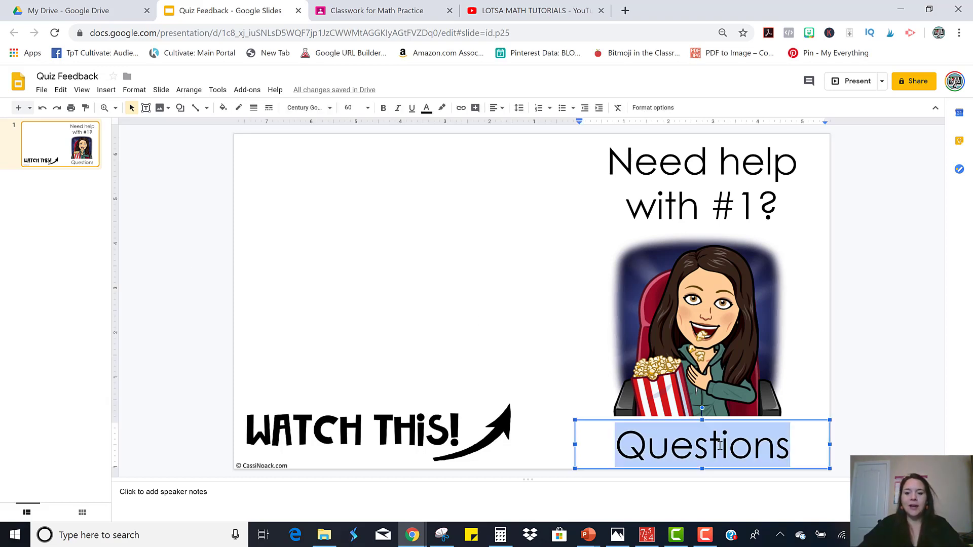
click(868, 410)
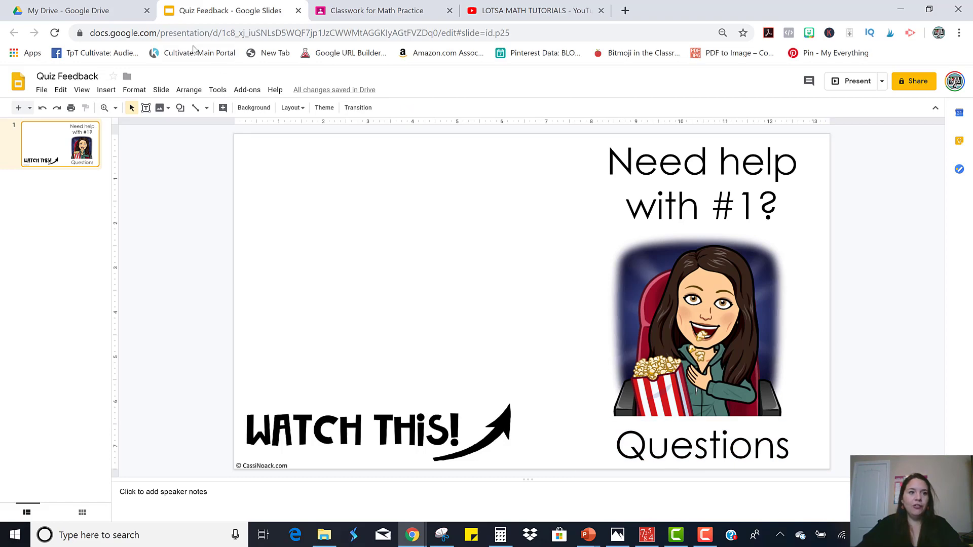
Step: In Drive, turn on link sharing for the 4.2A Quiz PDF so anyone can view it
click(100, 12)
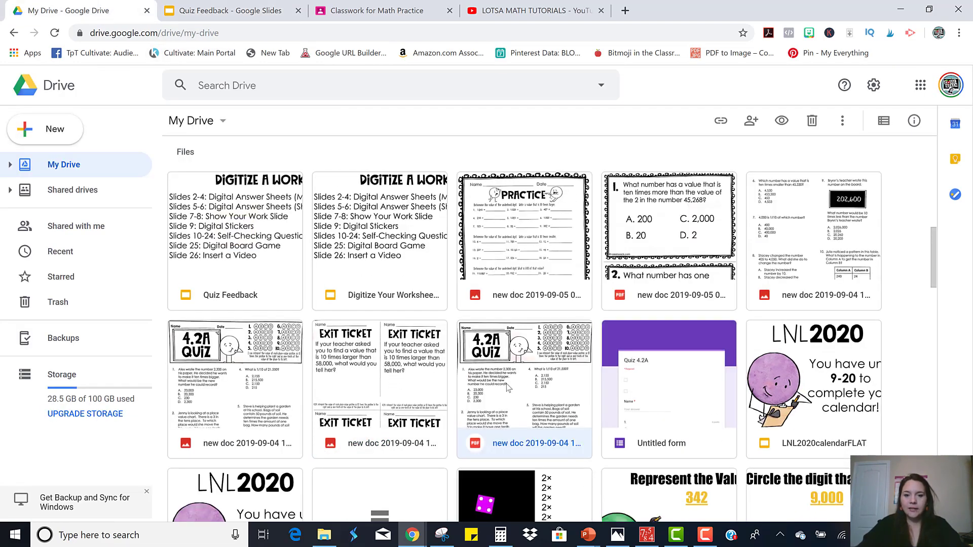
right_click(506, 384)
click(556, 281)
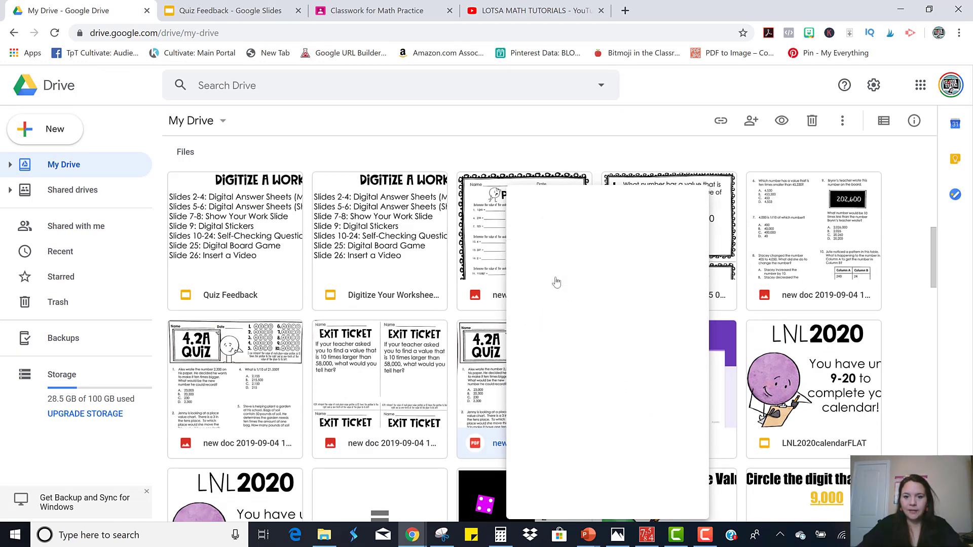
Step: Link the word 'Questions' to the pasted 4.2A Quiz PDF share link
click(242, 16)
double_click(627, 456)
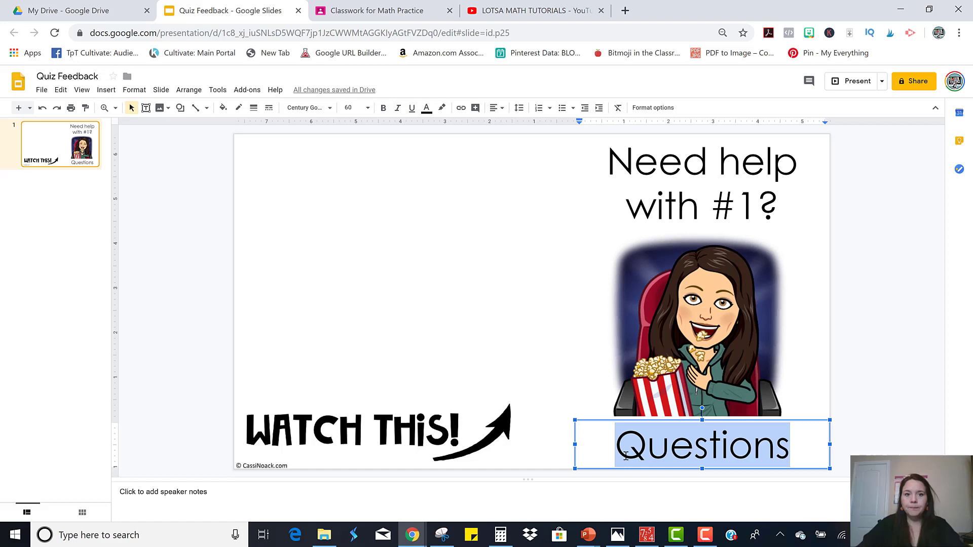
click(461, 107)
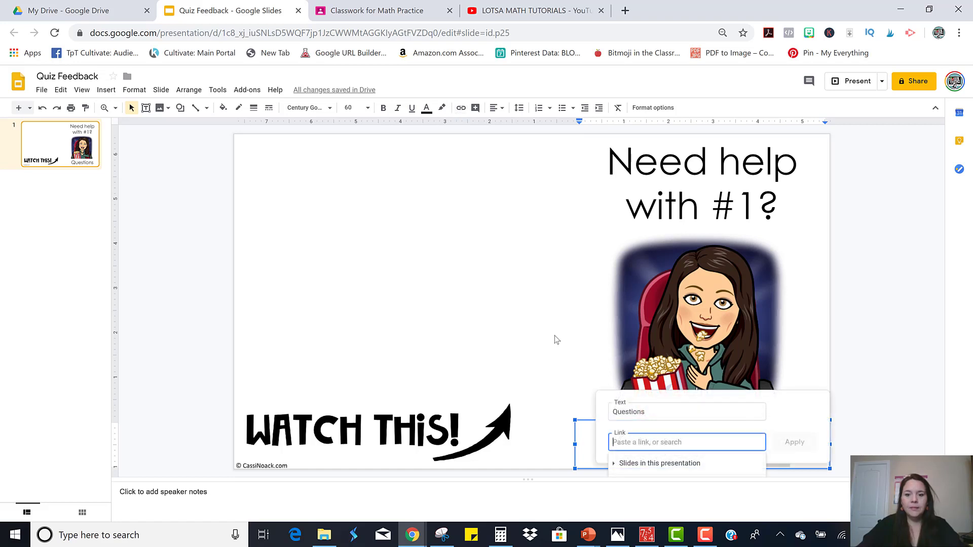
key(ctrl+v)
click(794, 442)
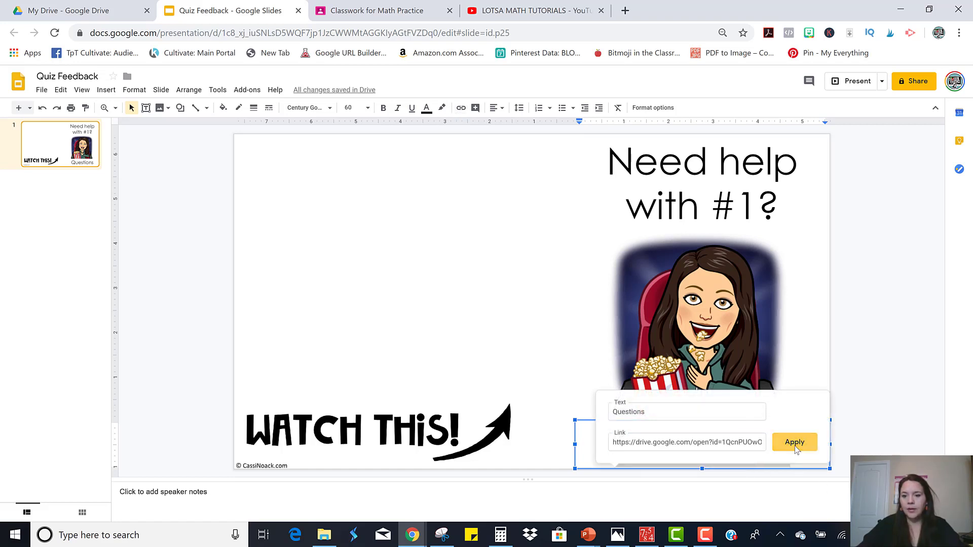
click(810, 423)
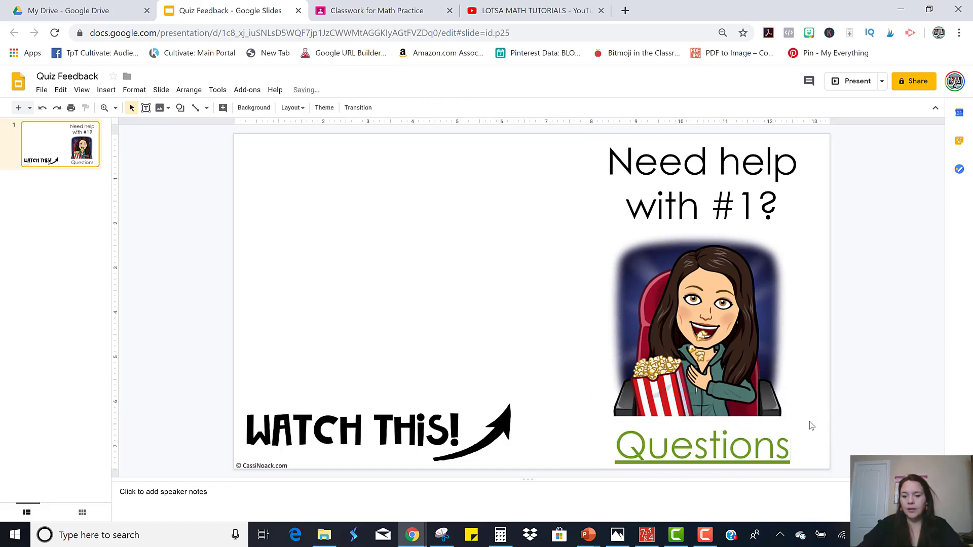
Step: Test the 'Questions' link so the quiz PDF opens in a new tab
click(720, 448)
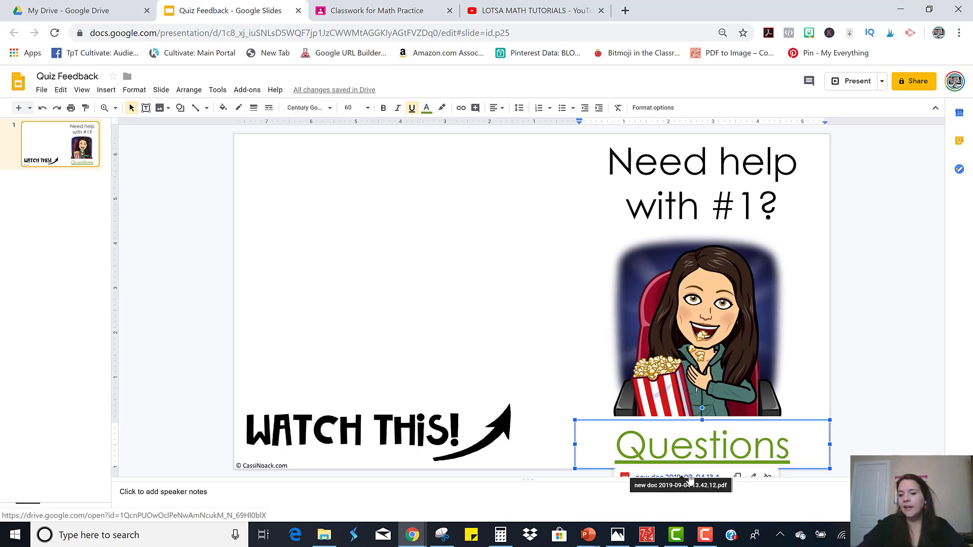
click(884, 373)
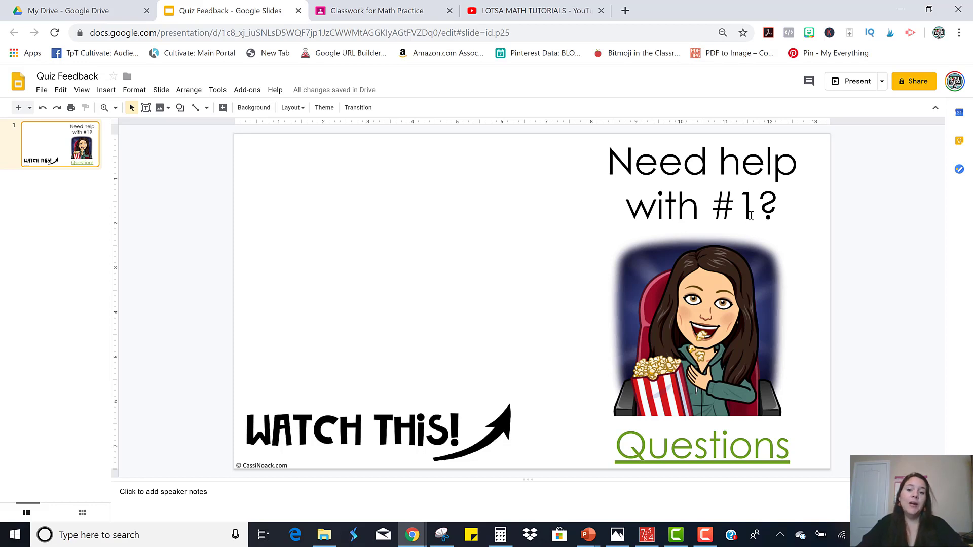
click(672, 447)
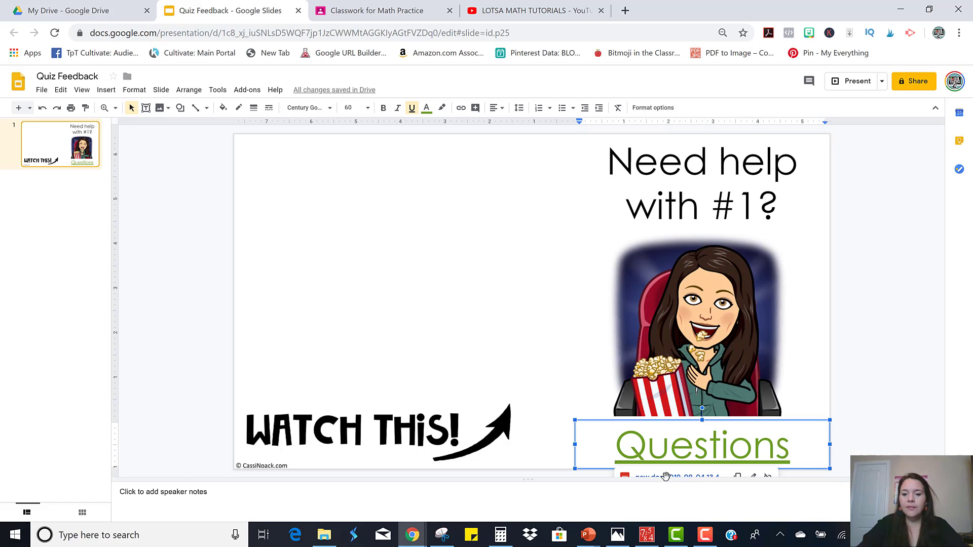
click(666, 477)
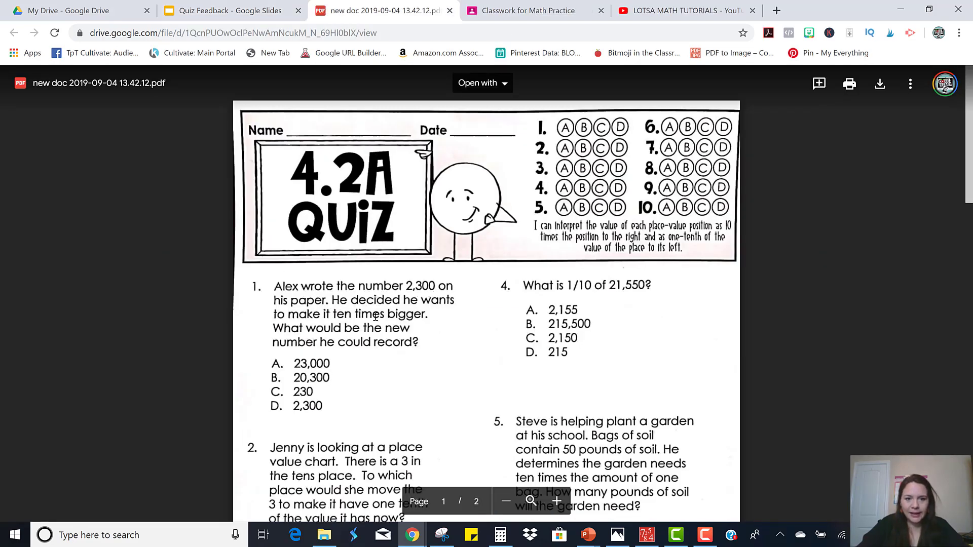
Step: Return to the Quiz Feedback presentation showing the linked 'Need help with #1?' slide
click(248, 14)
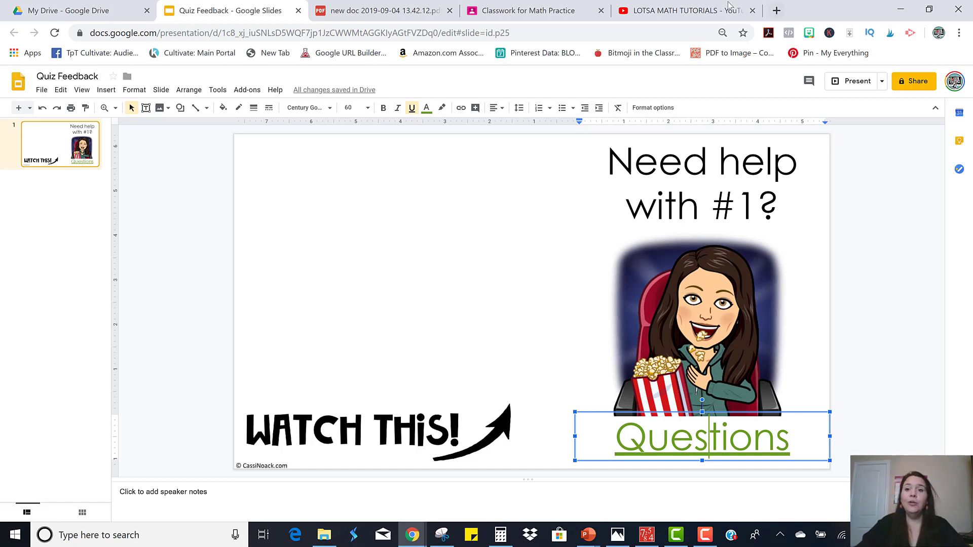
Step: Find the Tutorial 3B video in the LOTSA MATH TUTORIALS playlist, then return to the Quiz Feedback slides
click(685, 11)
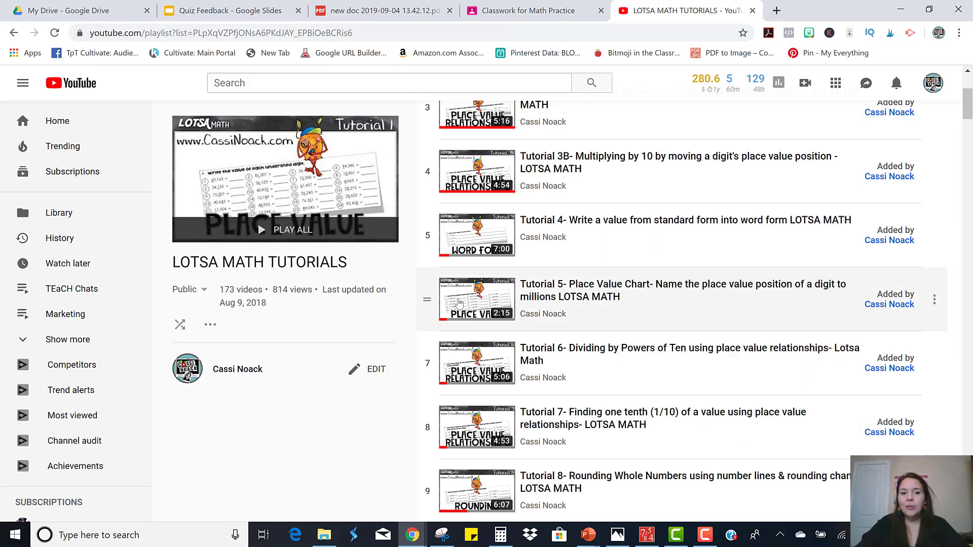
scroll(628, 261, down, 3)
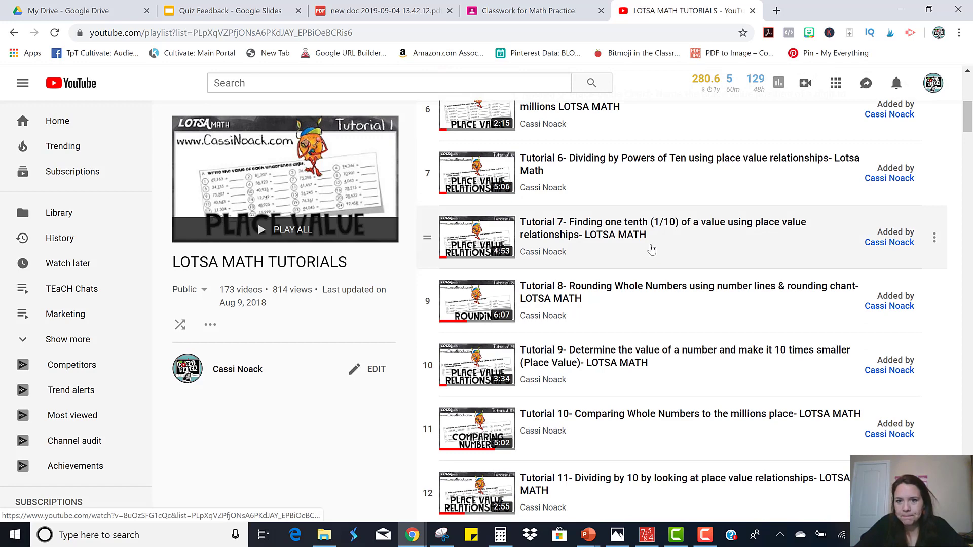
scroll(651, 249, up, 1)
scroll(652, 249, up, 1)
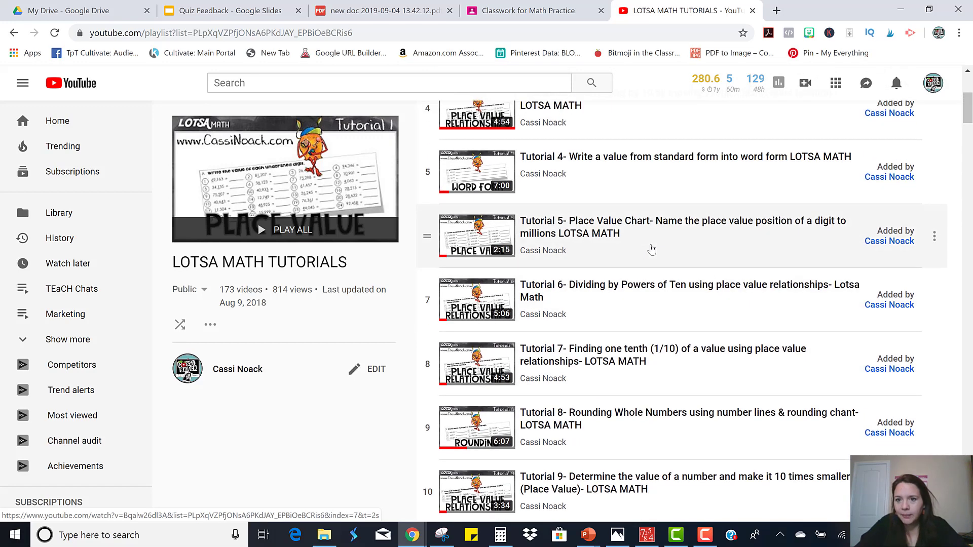
scroll(662, 232, up, 2)
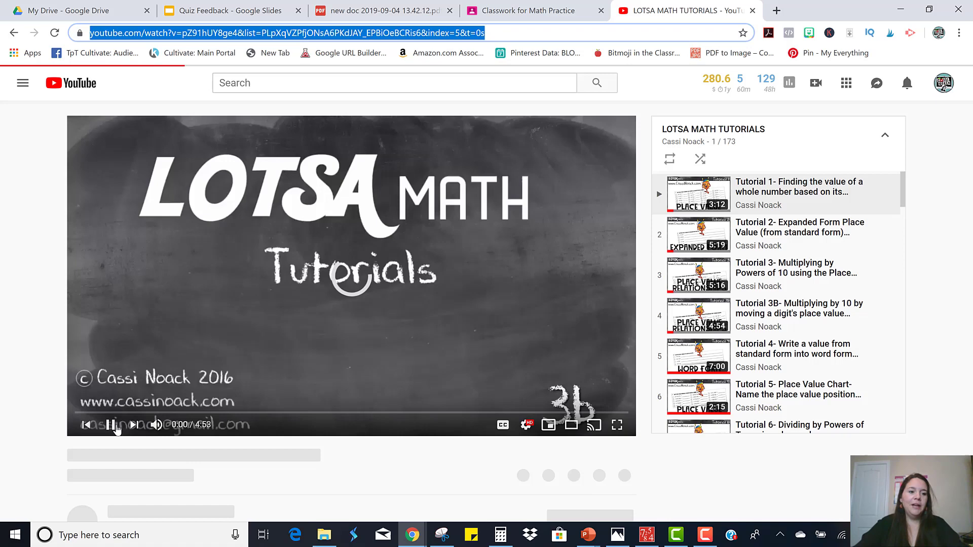
click(201, 15)
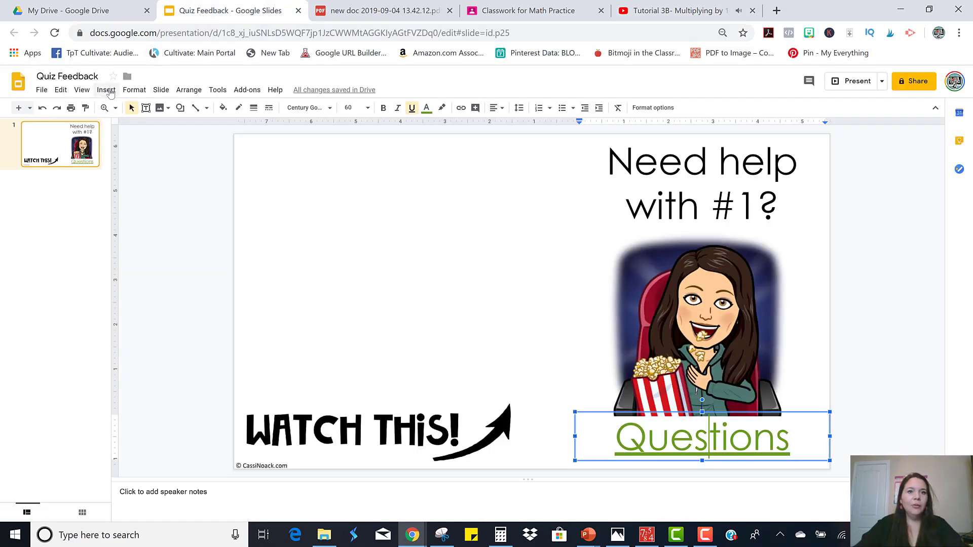
click(679, 11)
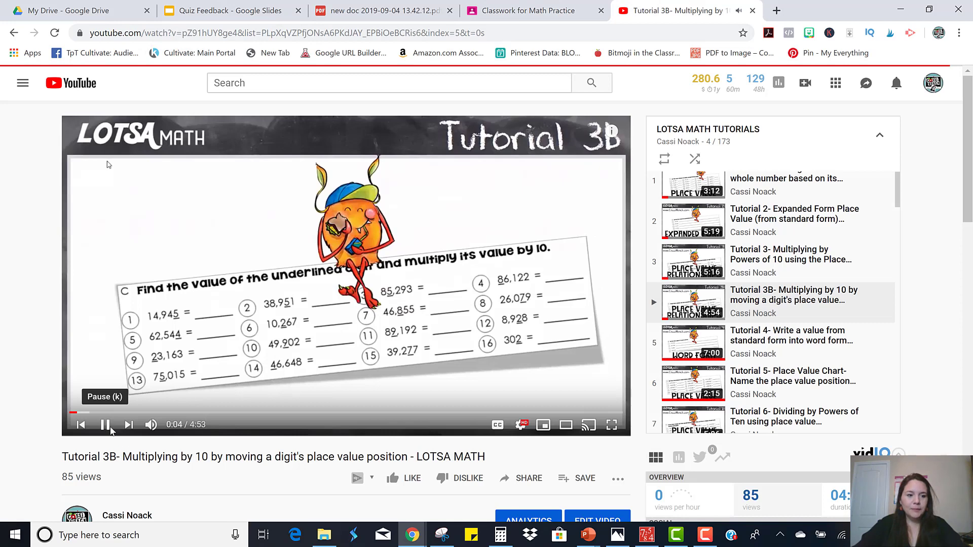
click(230, 16)
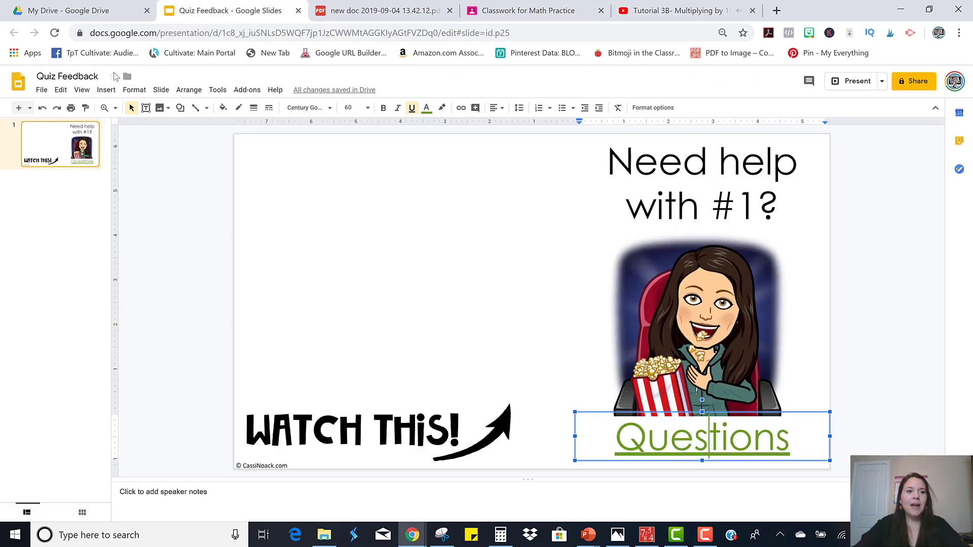
Step: Embed the Tutorial 3B YouTube video from its pasted link and enlarge it over the slide's left side
click(106, 93)
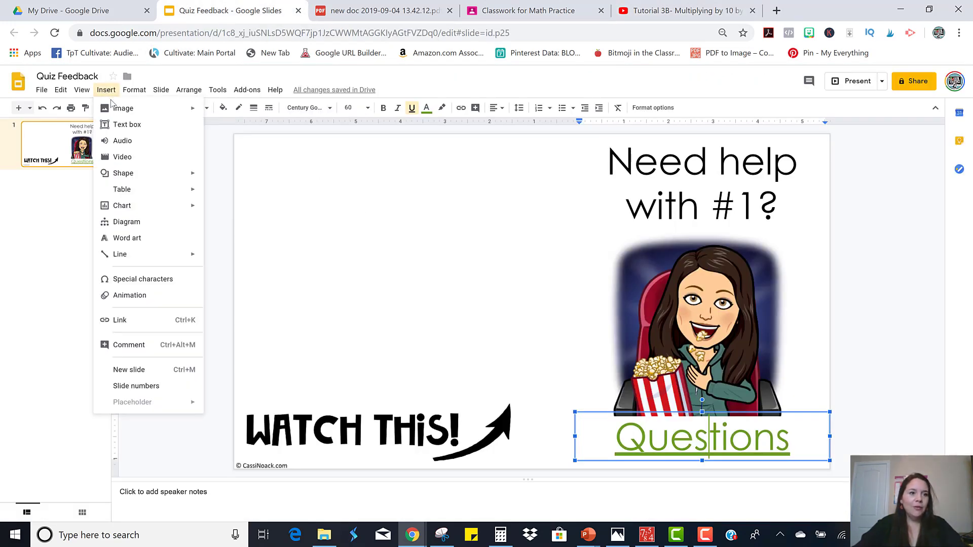
click(123, 157)
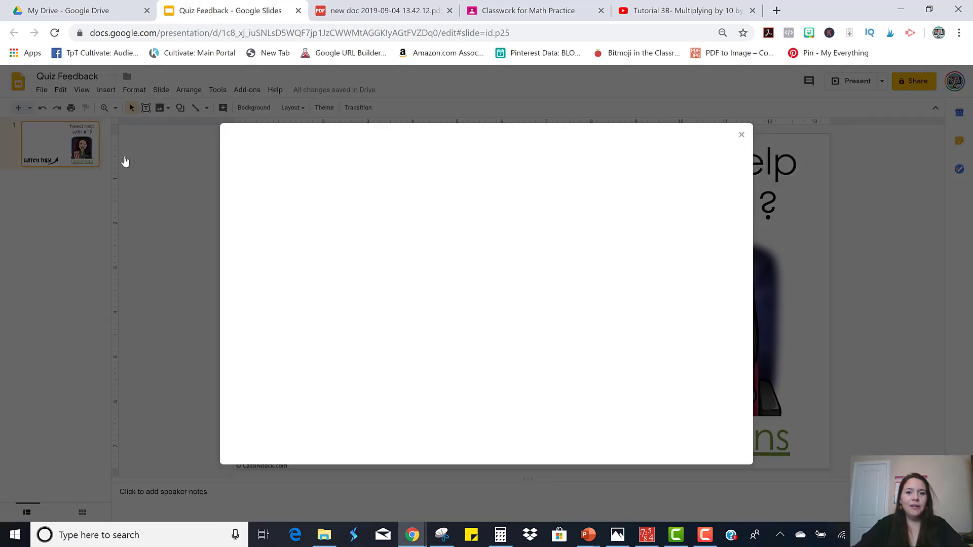
click(311, 206)
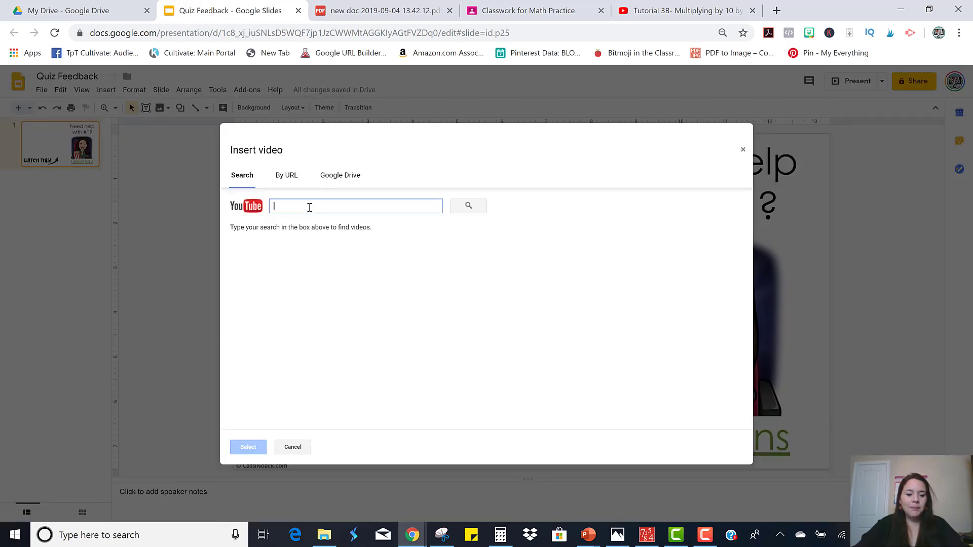
key(ctrl+v)
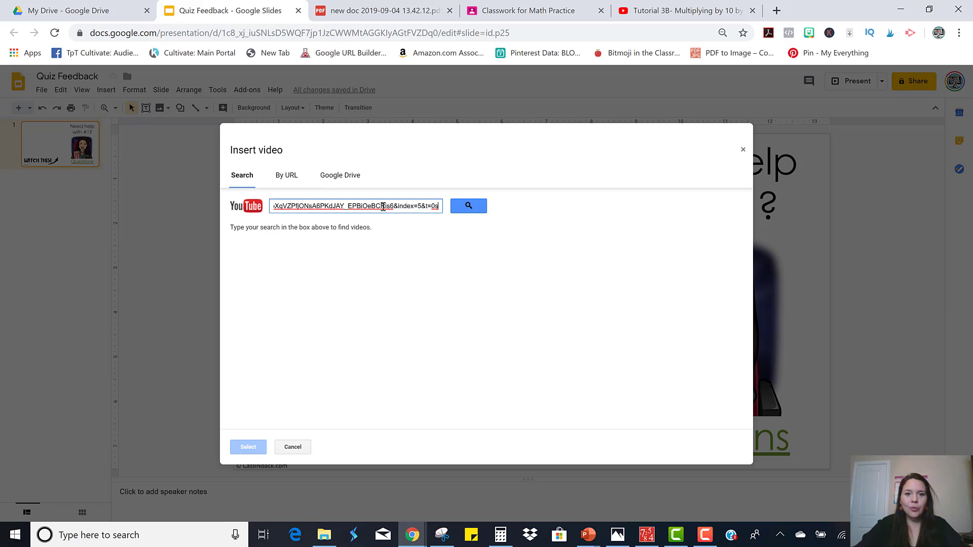
click(467, 208)
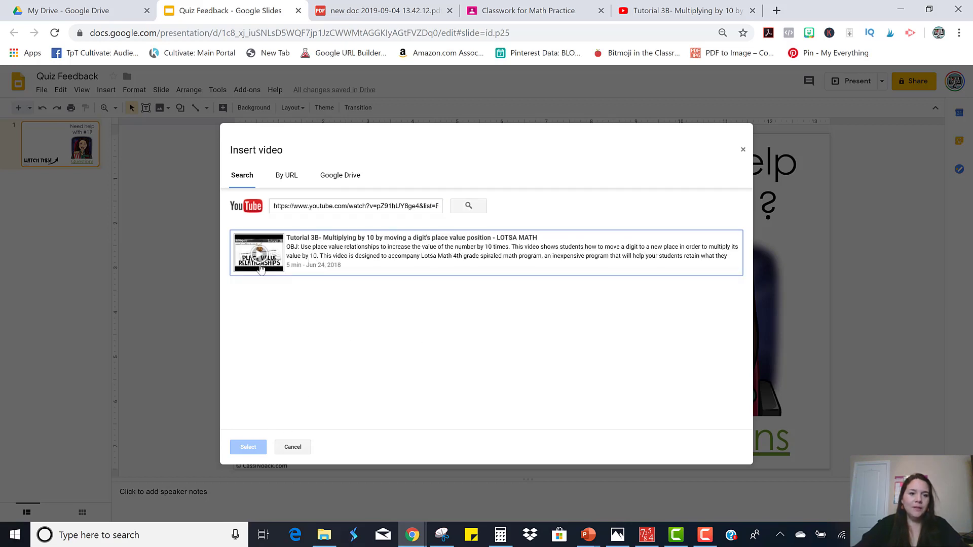
click(260, 269)
click(248, 448)
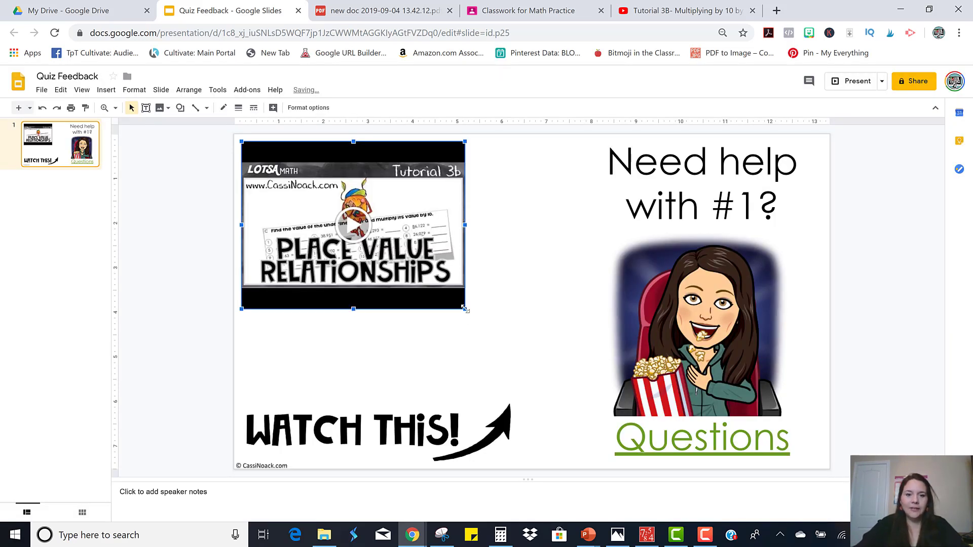
drag(509, 339, 584, 398)
click(863, 338)
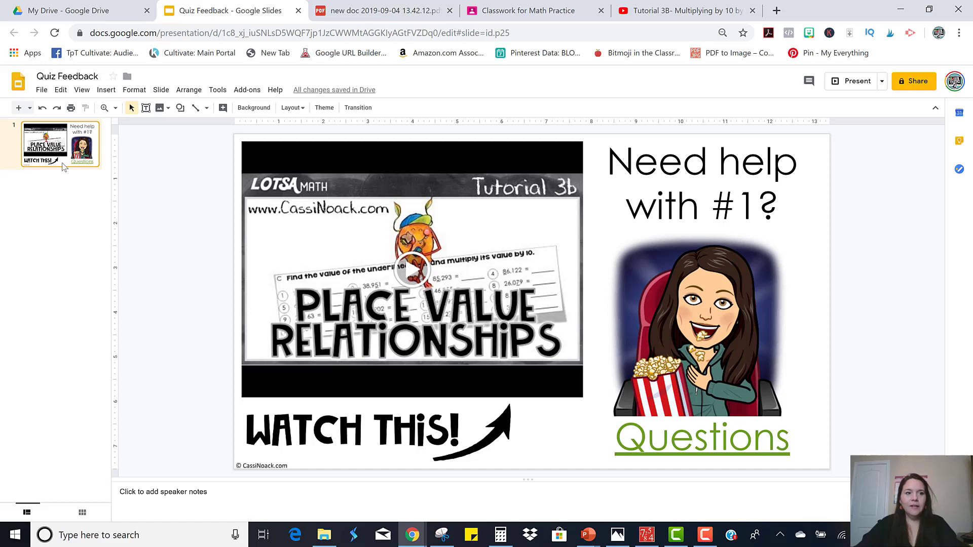
Step: Duplicate slide 1, change its heading to 'Need help with #2?', and remove its video
key(ctrl+d)
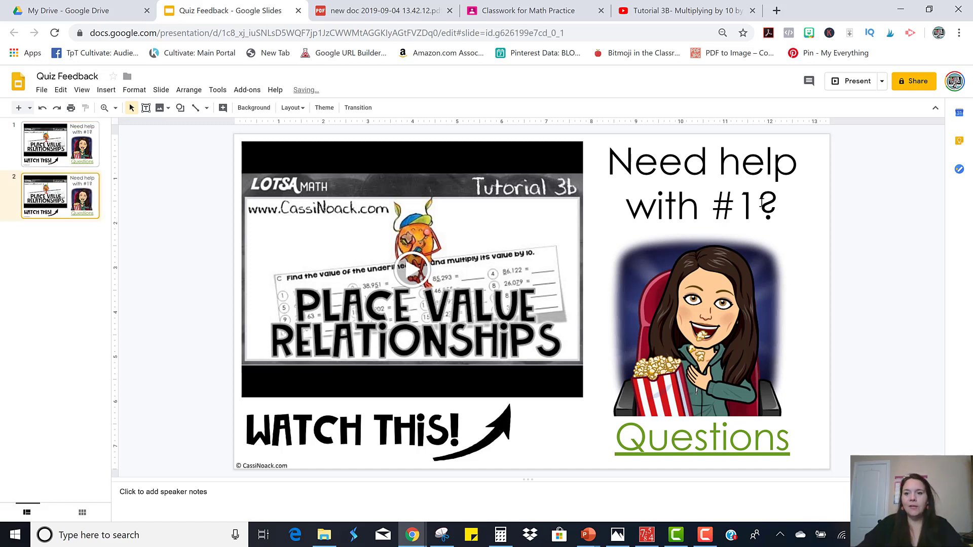
double_click(761, 203)
text(2)
click(839, 267)
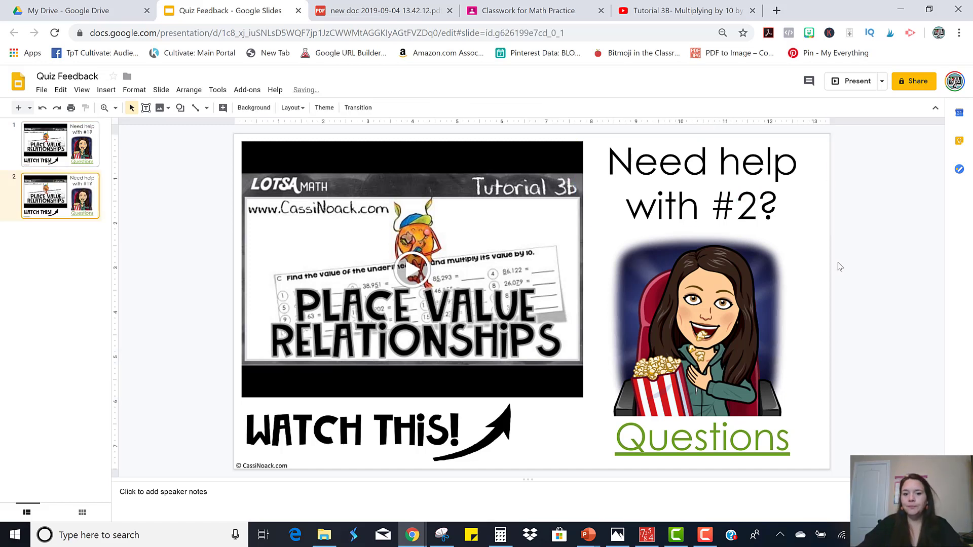
click(536, 327)
key(Delete)
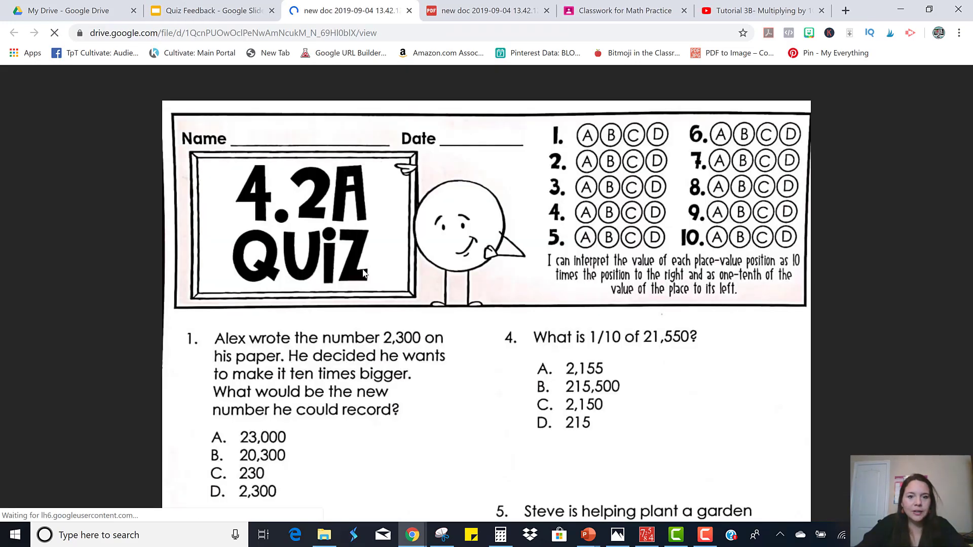
Step: Scroll through the 4.2A Quiz PDF's first questions, then go back to the Quiz Feedback slides
scroll(355, 304, down, 3)
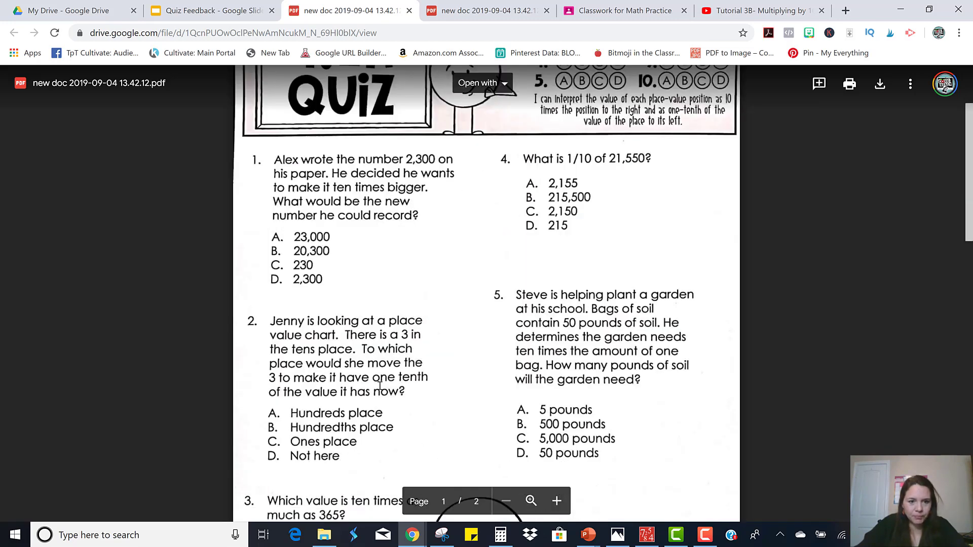
click(193, 13)
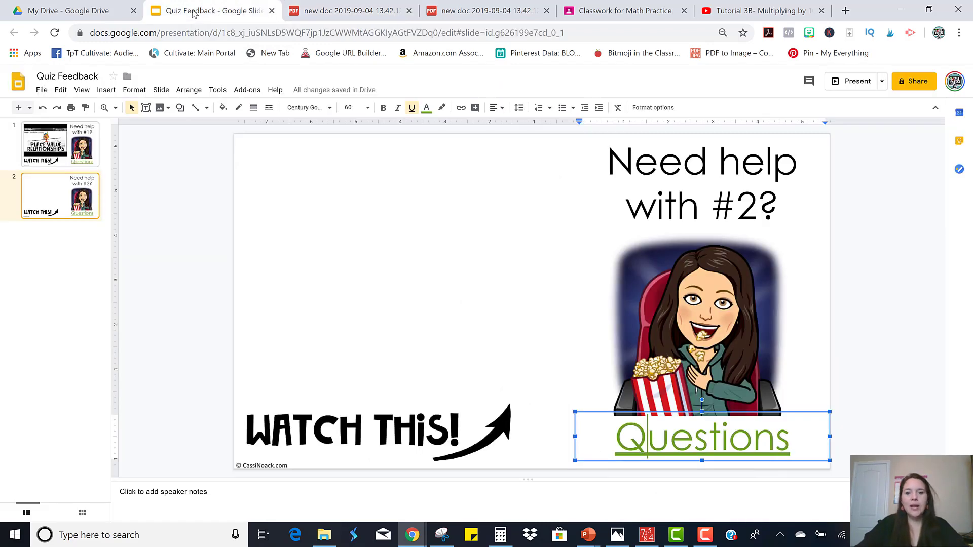
Step: Open Tutorial 7 from the YouTube playlist, copy its web address, and return to slide 2
click(760, 10)
mouse_move(755, 82)
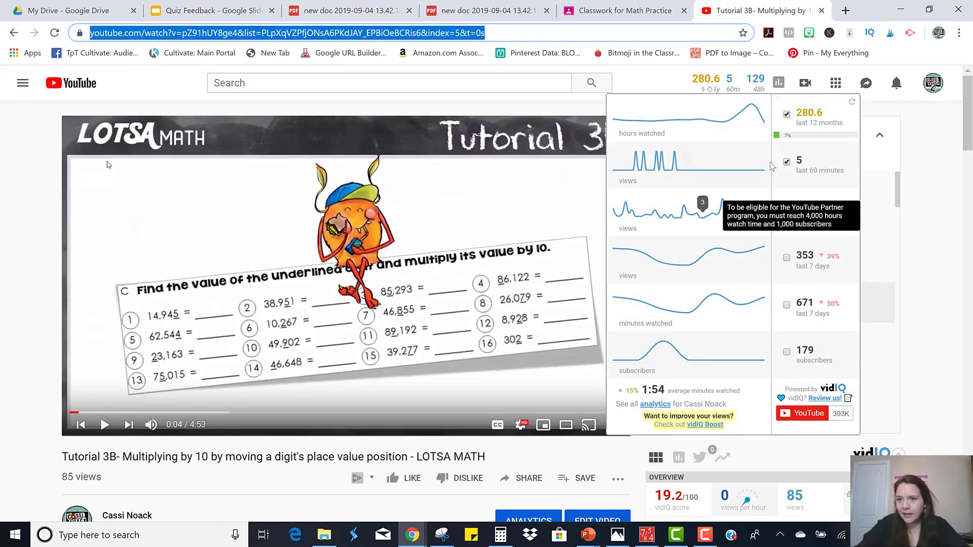
click(821, 327)
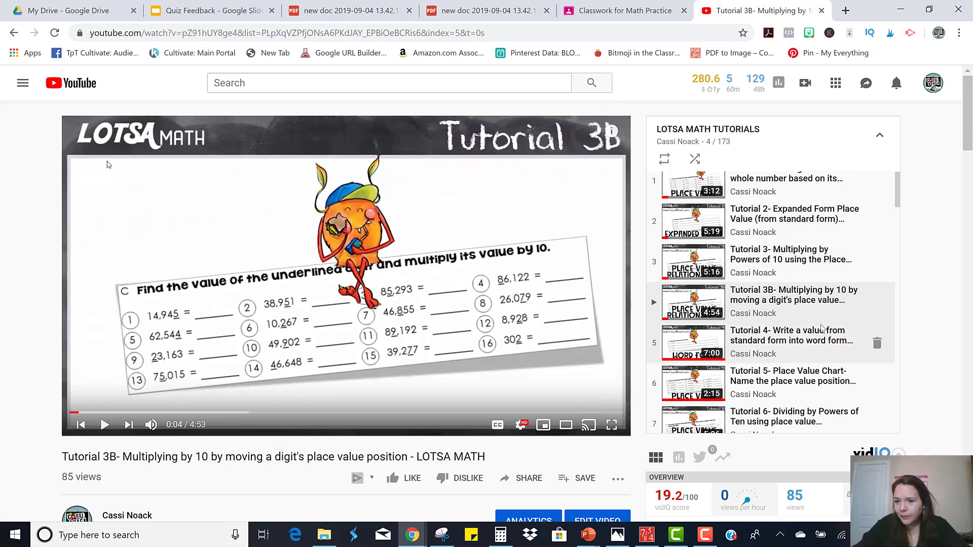
scroll(821, 327, down, 2)
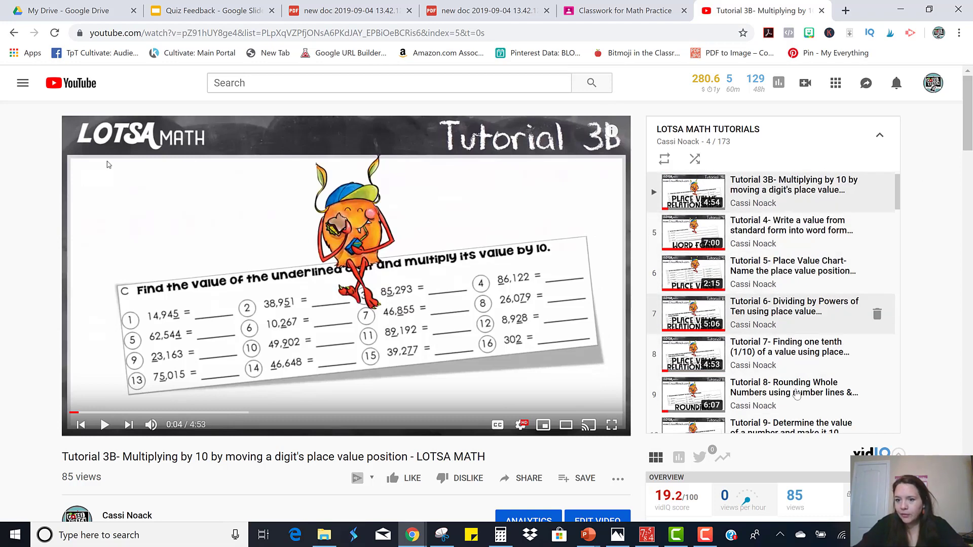
click(797, 346)
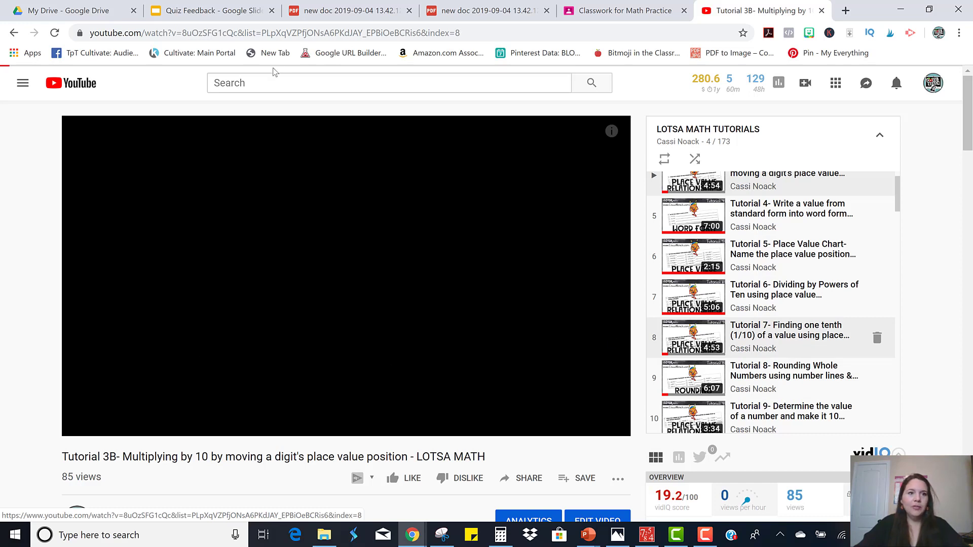
key(ctrl+l)
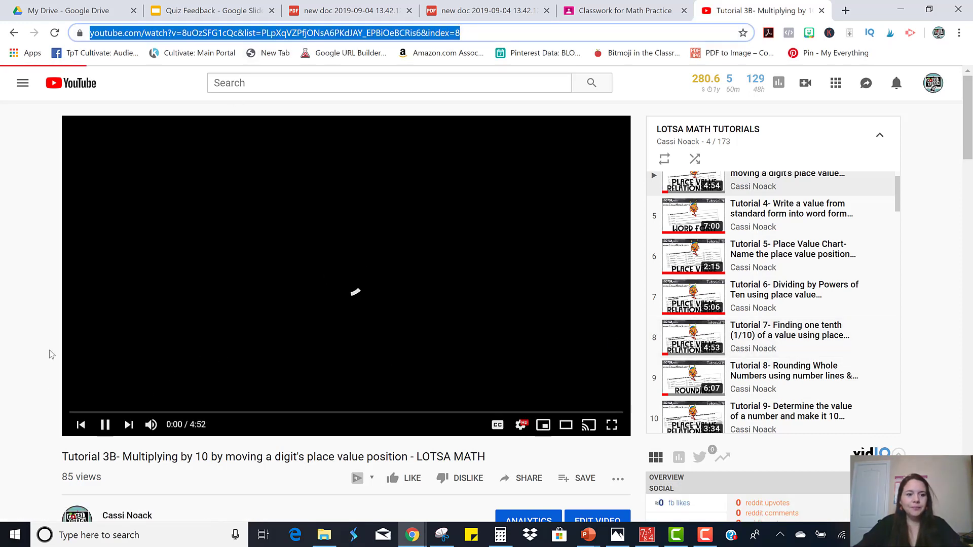
click(101, 304)
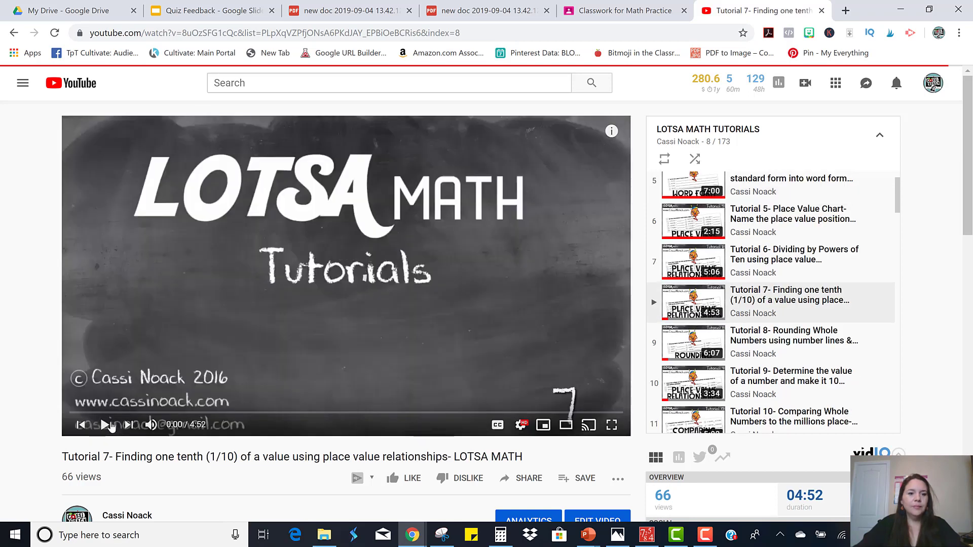
click(213, 10)
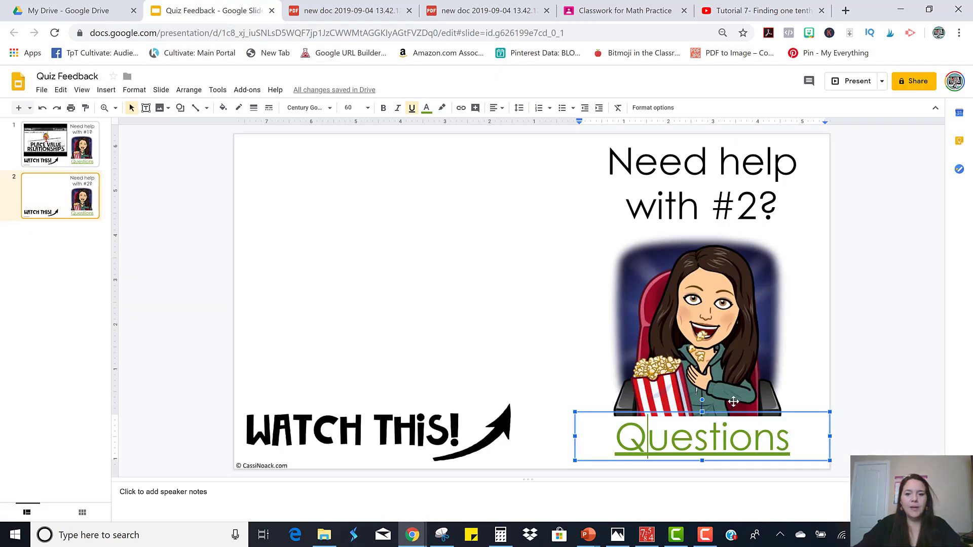
Step: Embed the pasted Tutorial 7 YouTube video on slide 2 and enlarge it to fill the left side
click(105, 91)
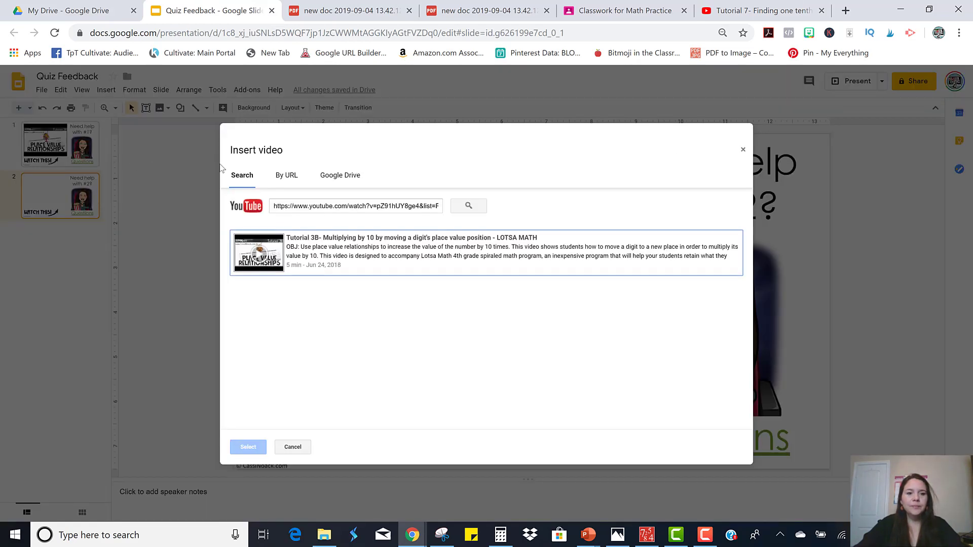
triple_click(315, 203)
key(BackSpace)
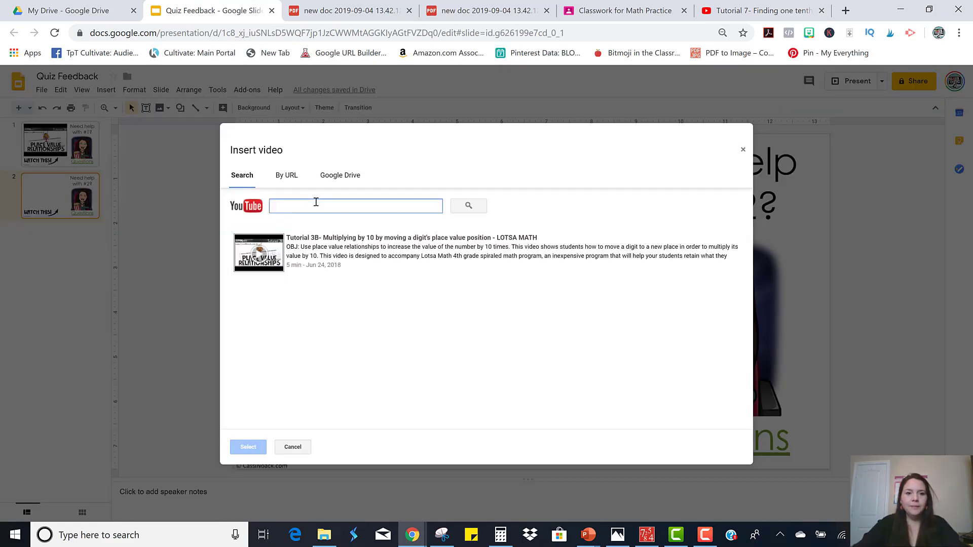
key(ctrl+v)
click(469, 206)
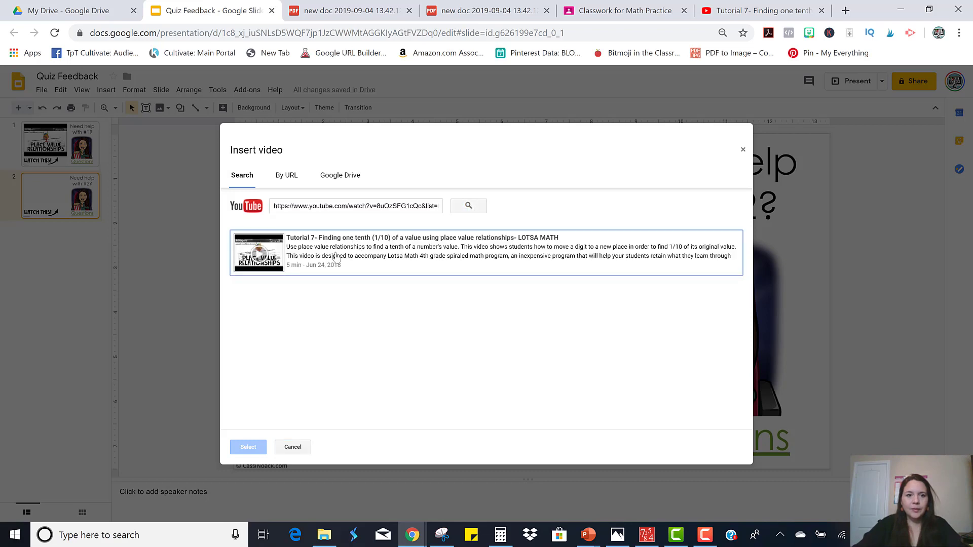
click(337, 257)
click(248, 447)
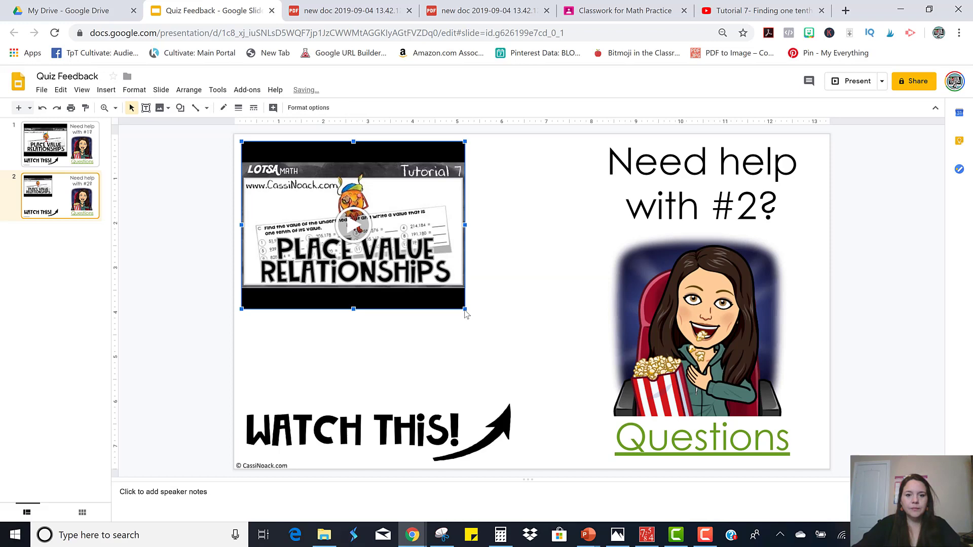
drag(465, 309, 588, 379)
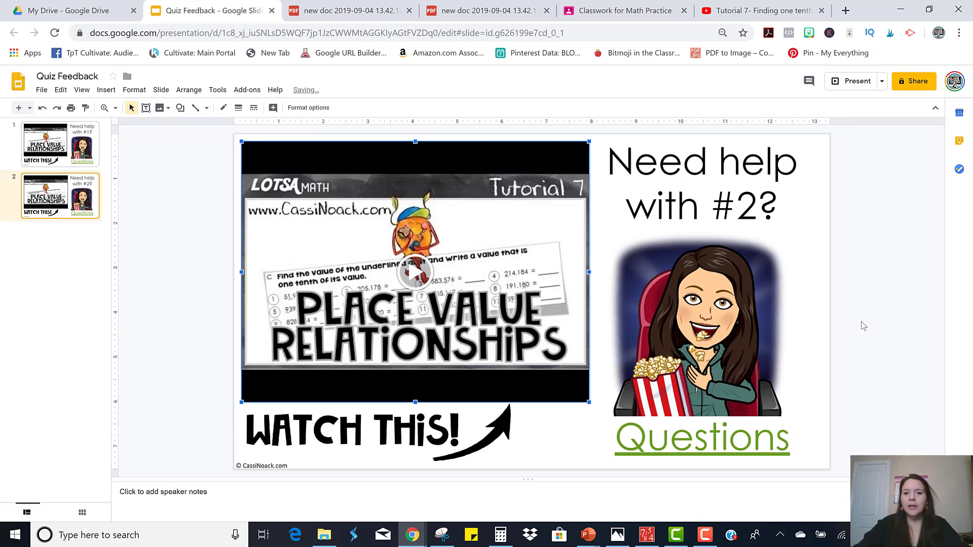
click(864, 326)
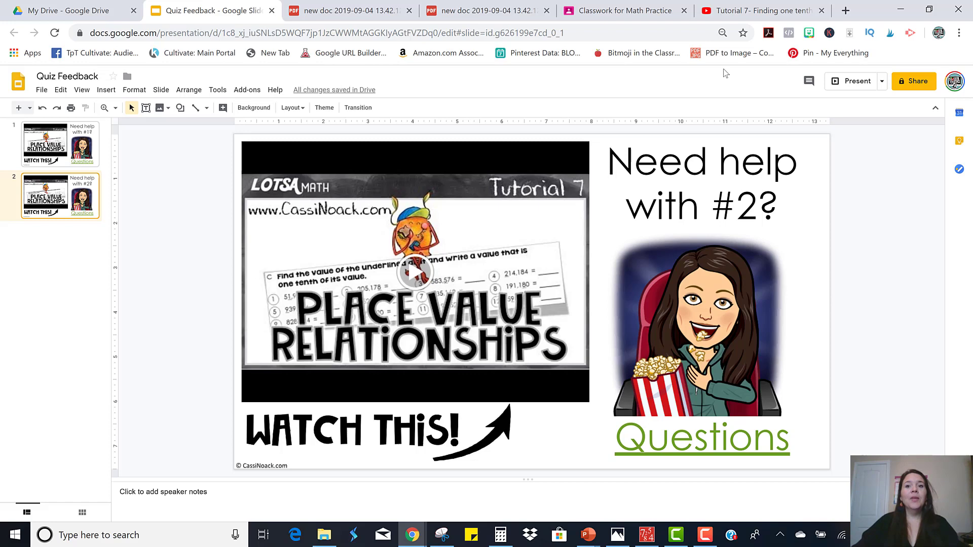
Step: Start a new Math Practice assignment titled 'Quiz Corrections'
click(612, 11)
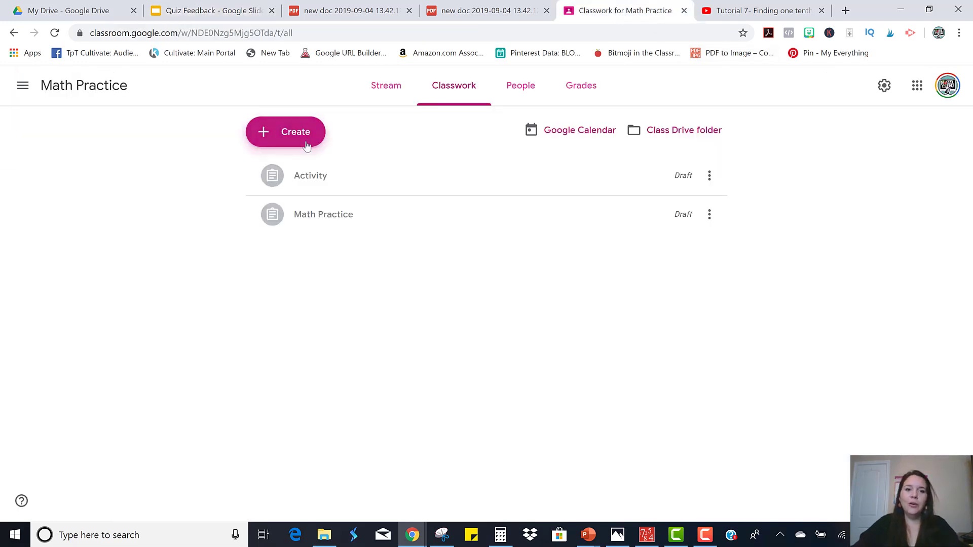
click(292, 133)
click(309, 173)
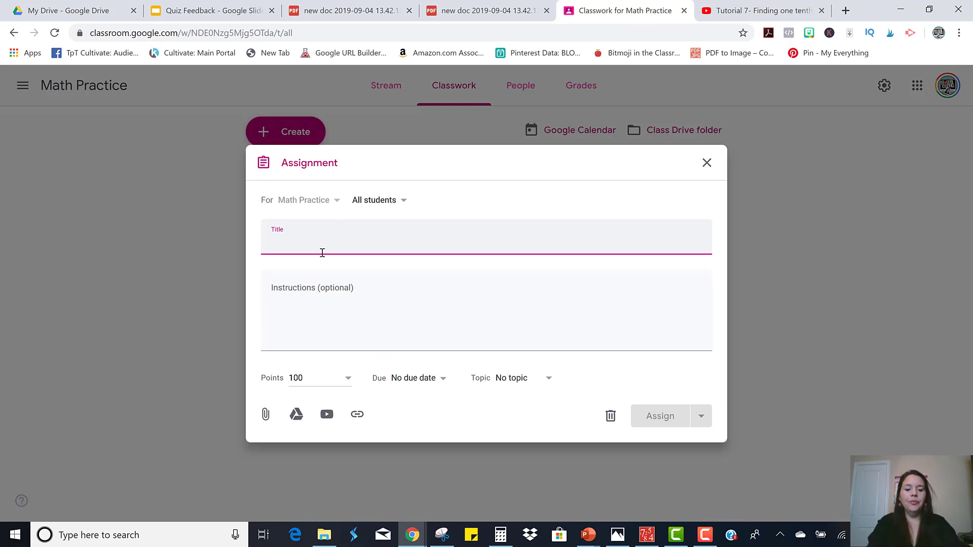
text(Quiz Corrections)
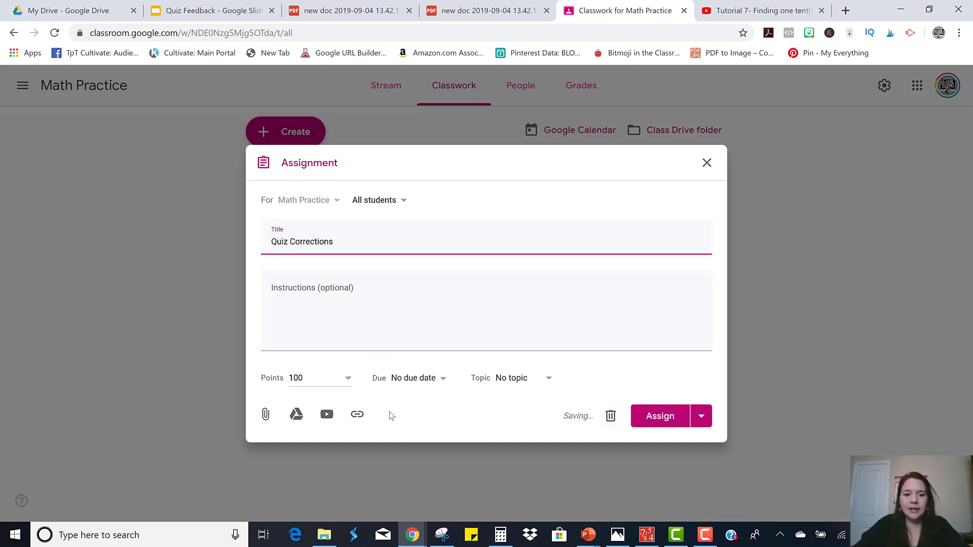
Step: Attach the Quiz Feedback presentation from My Drive to the assignment
click(297, 414)
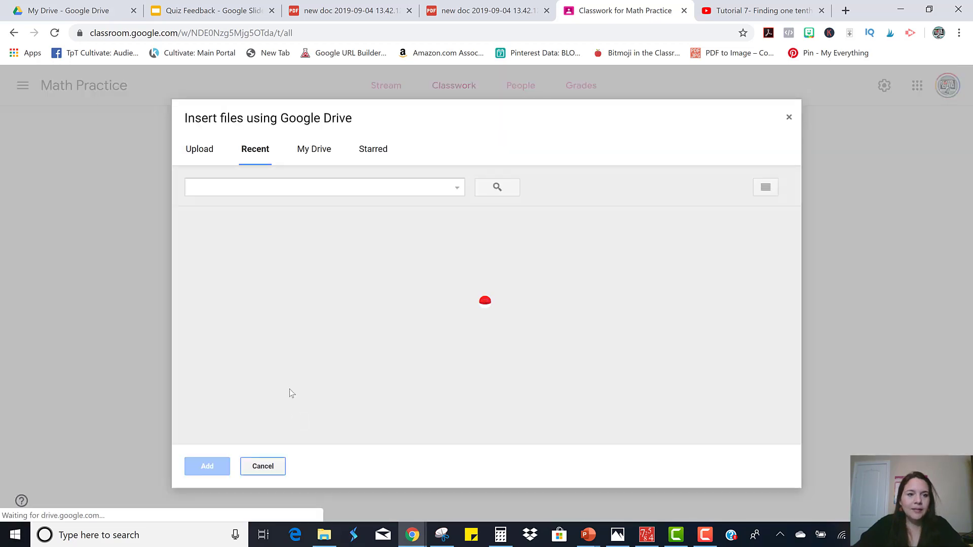
click(311, 159)
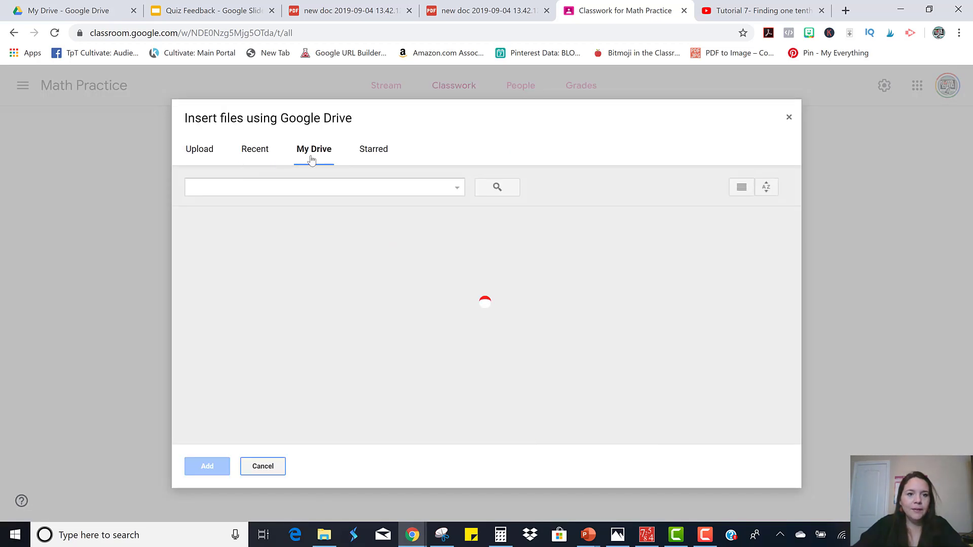
scroll(270, 322, down, 5)
click(241, 304)
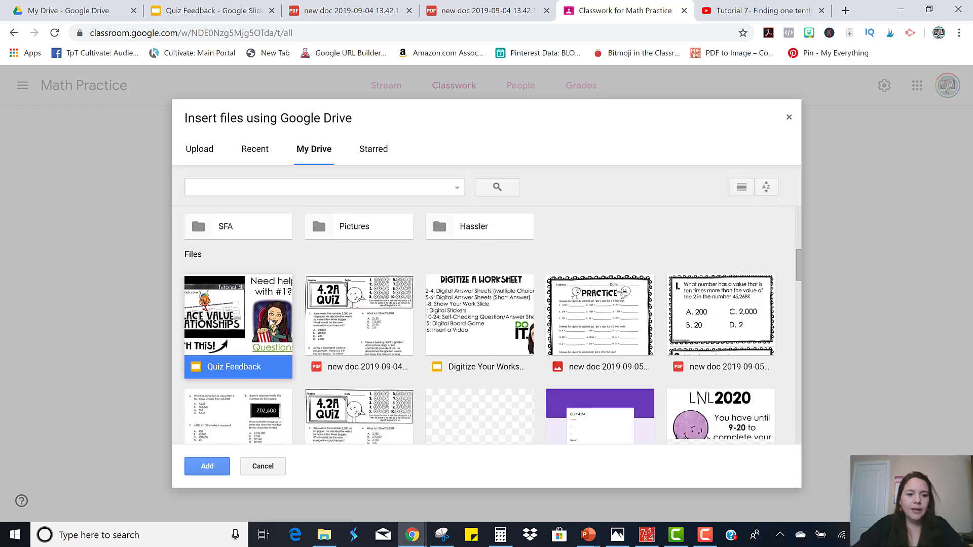
click(217, 462)
Step: Set the attachment to 'Make a copy for each student' and assign it
click(568, 402)
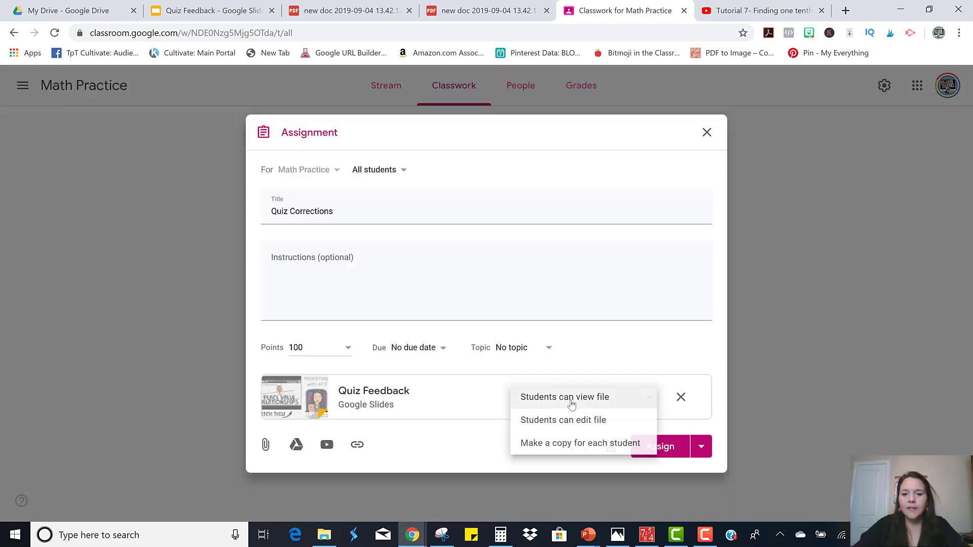
click(564, 444)
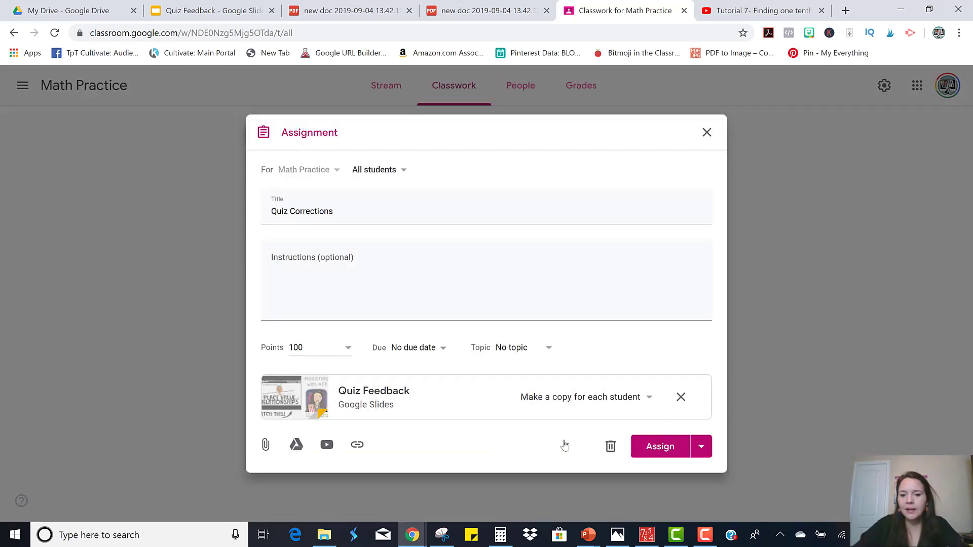
click(674, 451)
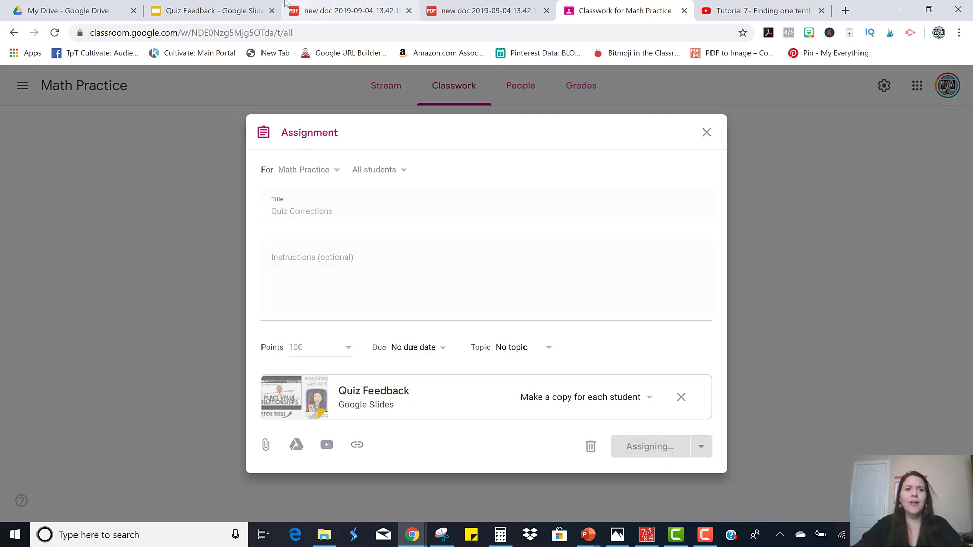
click(216, 7)
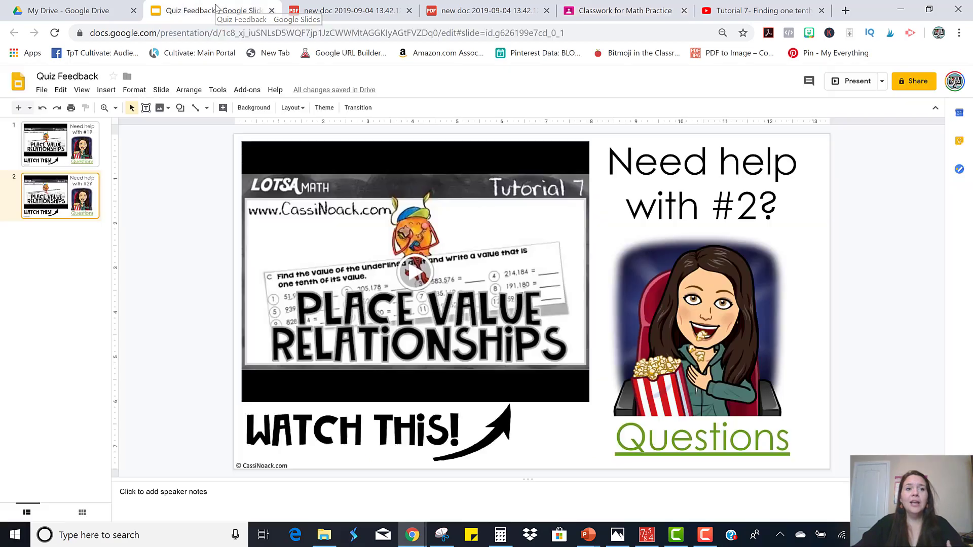